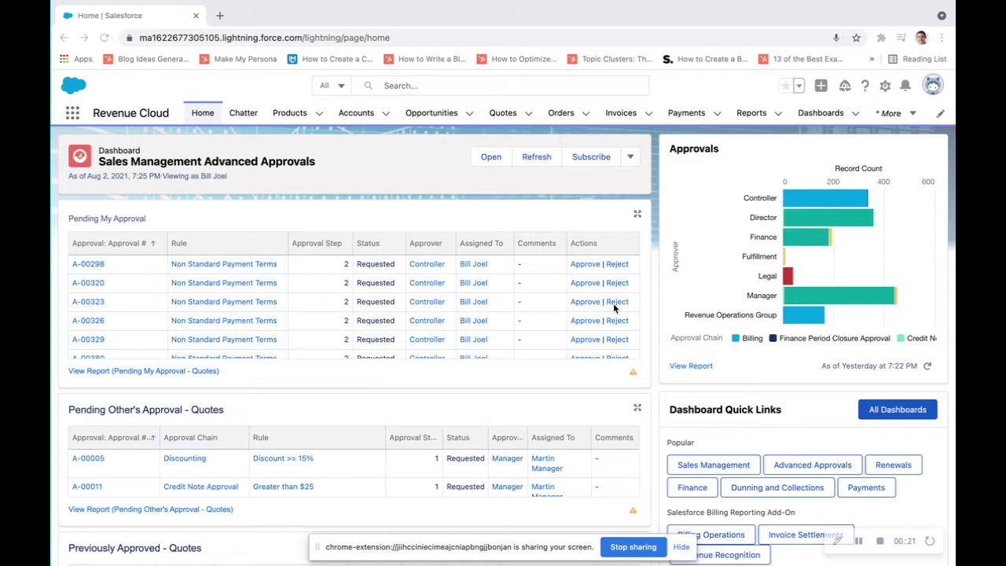
# Open the MasterSolve account from the recently viewed account records.
pyautogui.click(372, 151)
pyautogui.click(385, 112)
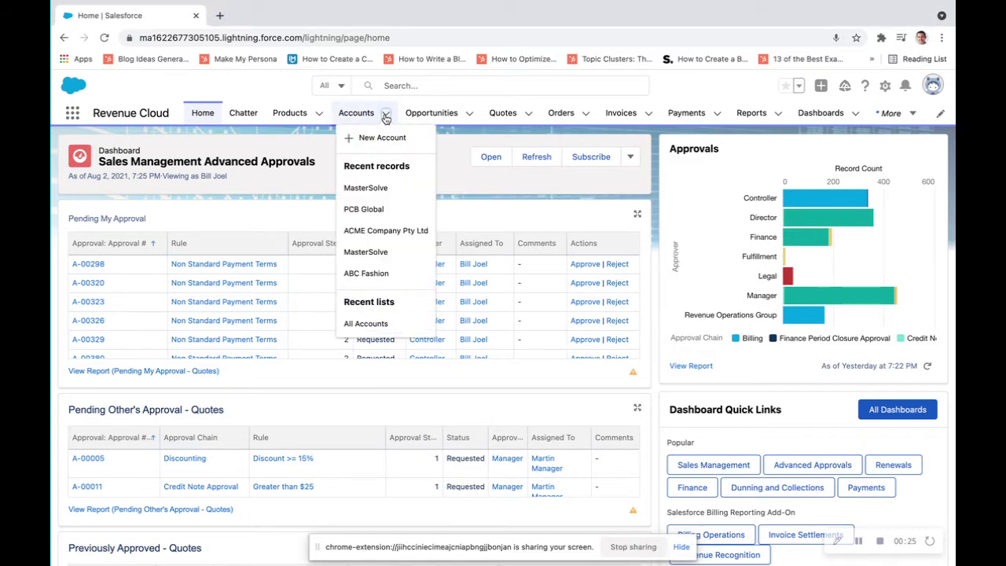
pyautogui.click(368, 187)
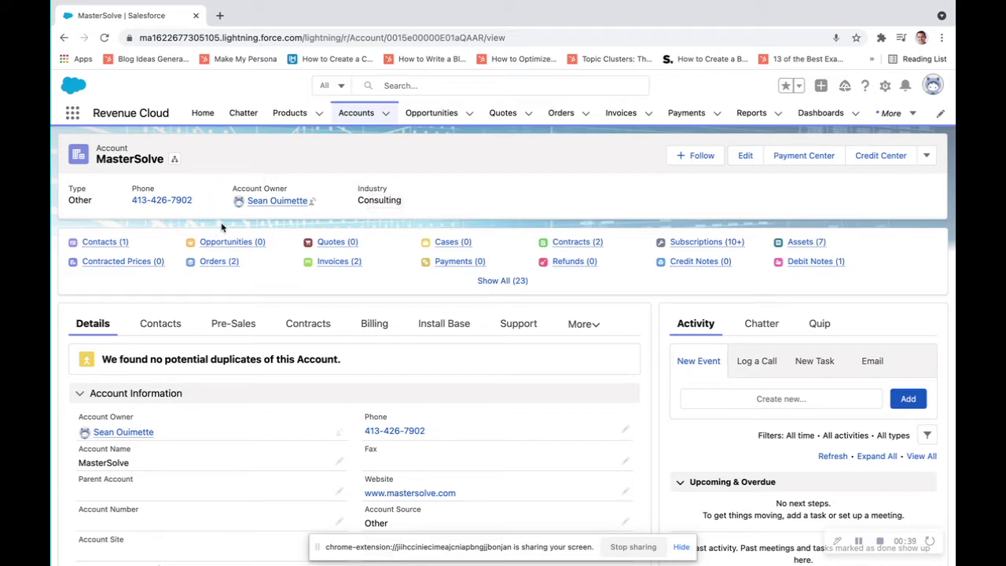
# Start a new opportunity for MasterSolve with close date 8/27/2021 and stage Proposal/Price Quote.
pyautogui.moveTo(244, 246)
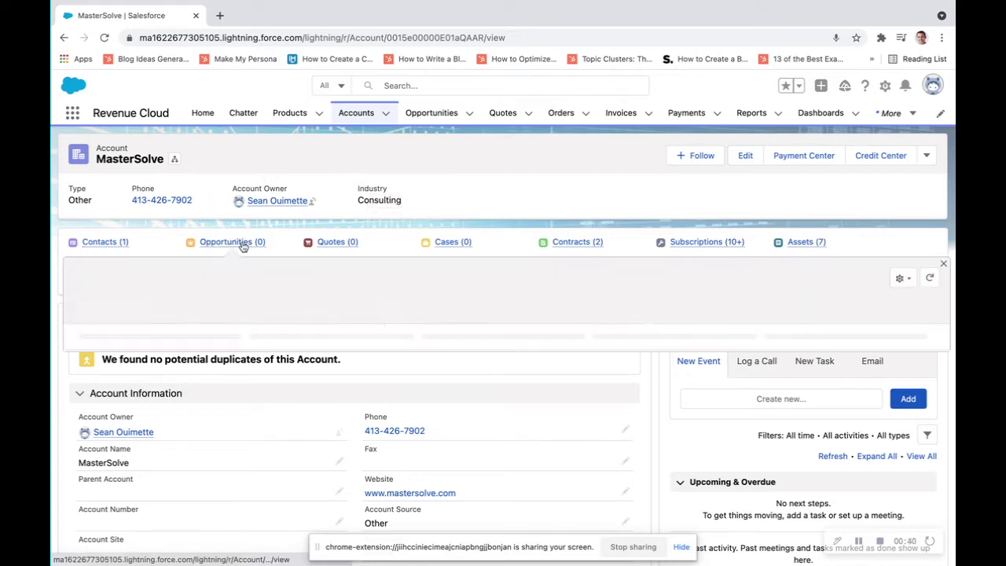
pyautogui.click(944, 264)
pyautogui.moveTo(232, 242)
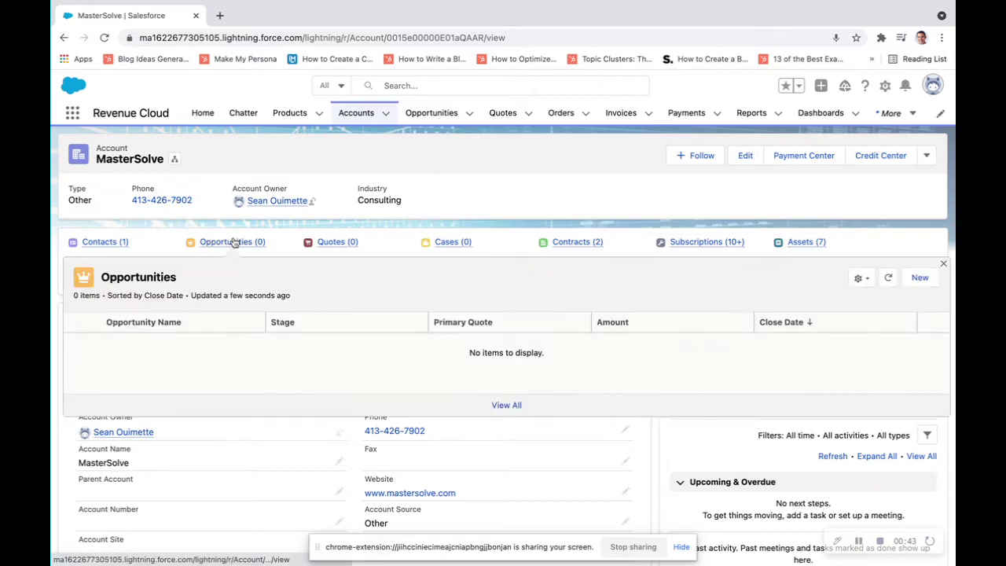
pyautogui.click(920, 278)
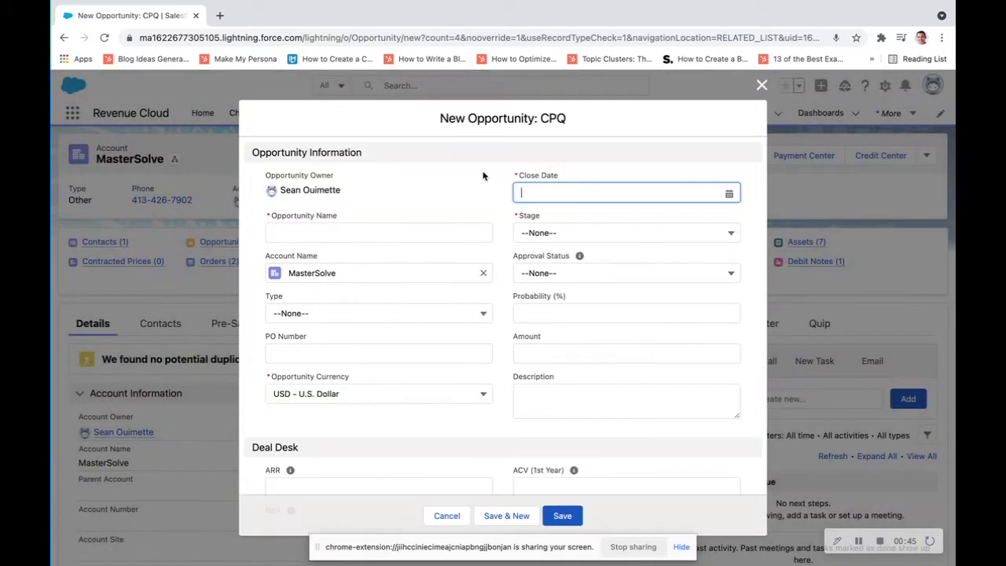
pyautogui.click(571, 191)
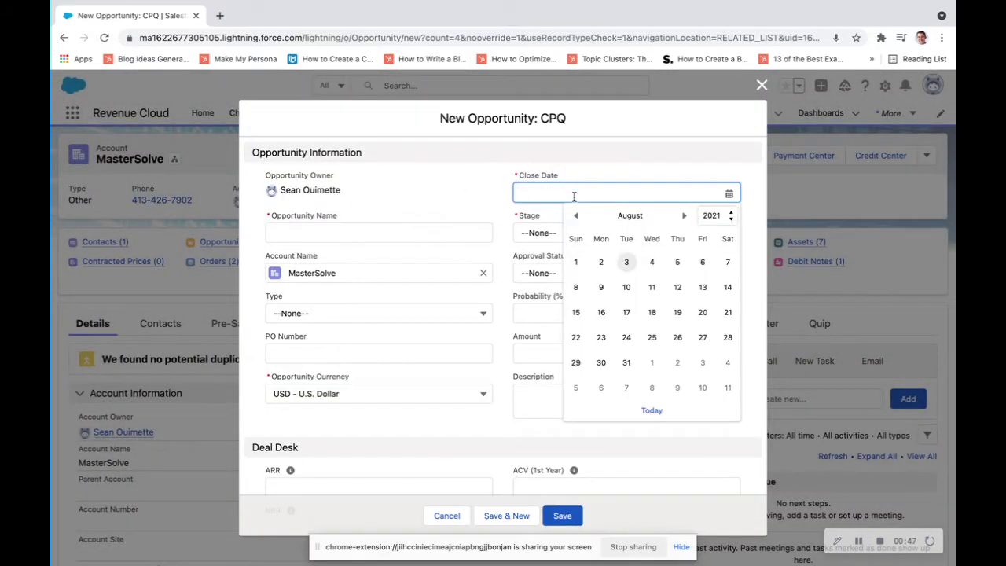
pyautogui.click(702, 337)
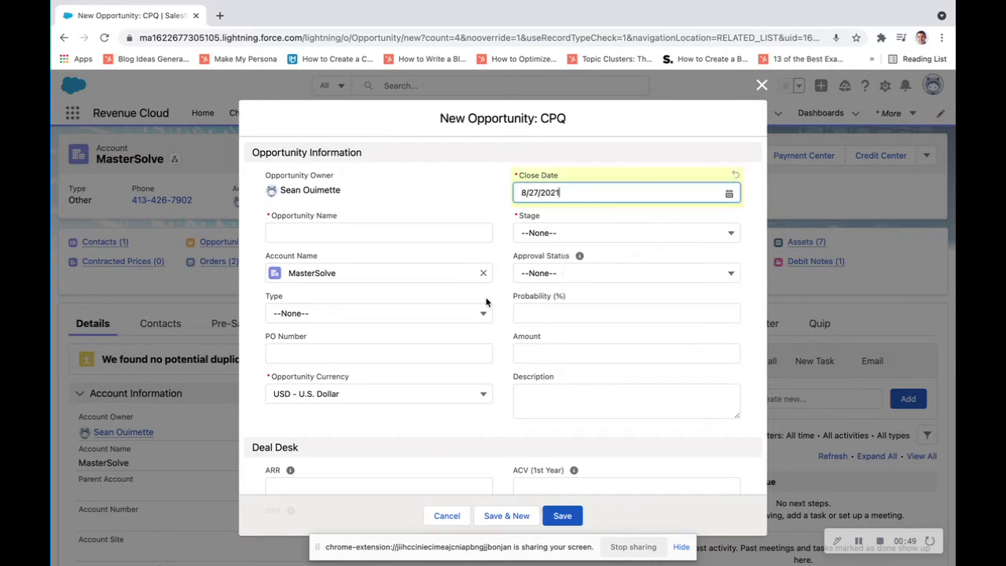
pyautogui.click(531, 229)
pyautogui.click(543, 346)
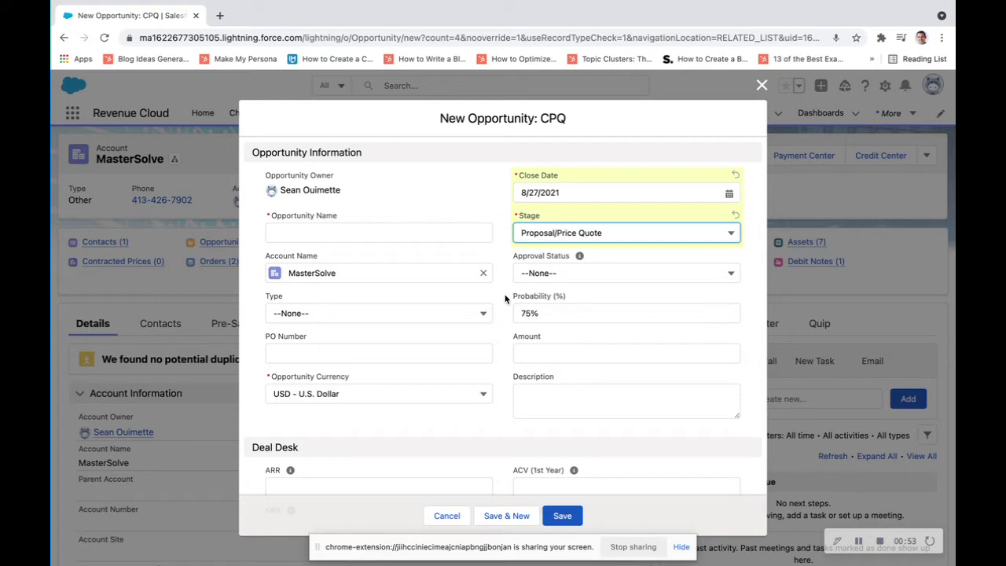
# Name the opportunity "Demo Opportunity/ SB Bundle" and save it.
pyautogui.click(423, 231)
pyautogui.write('De')
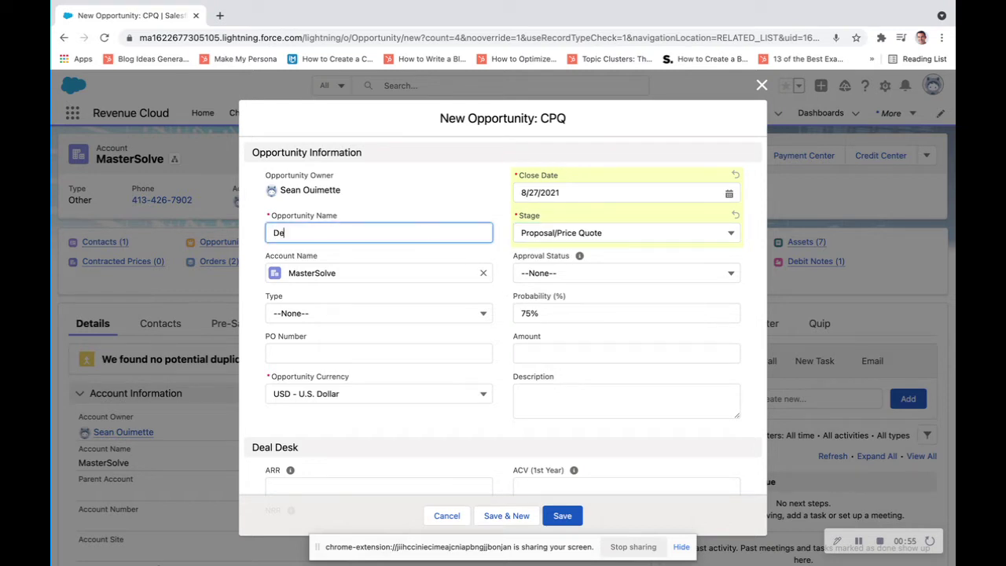
pyautogui.write('mo Opportunity/ SB Bund')
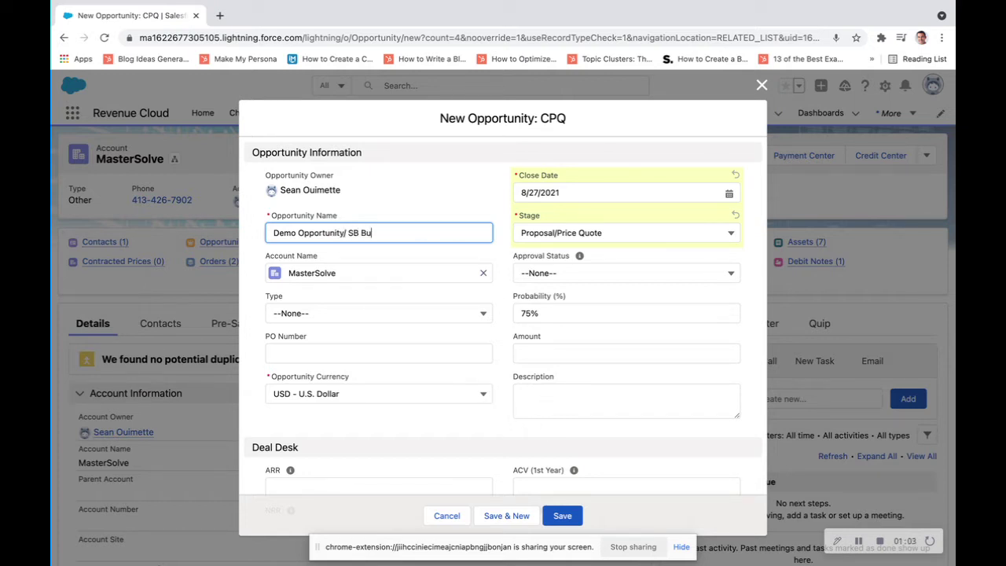
pyautogui.write('le')
pyautogui.click(562, 516)
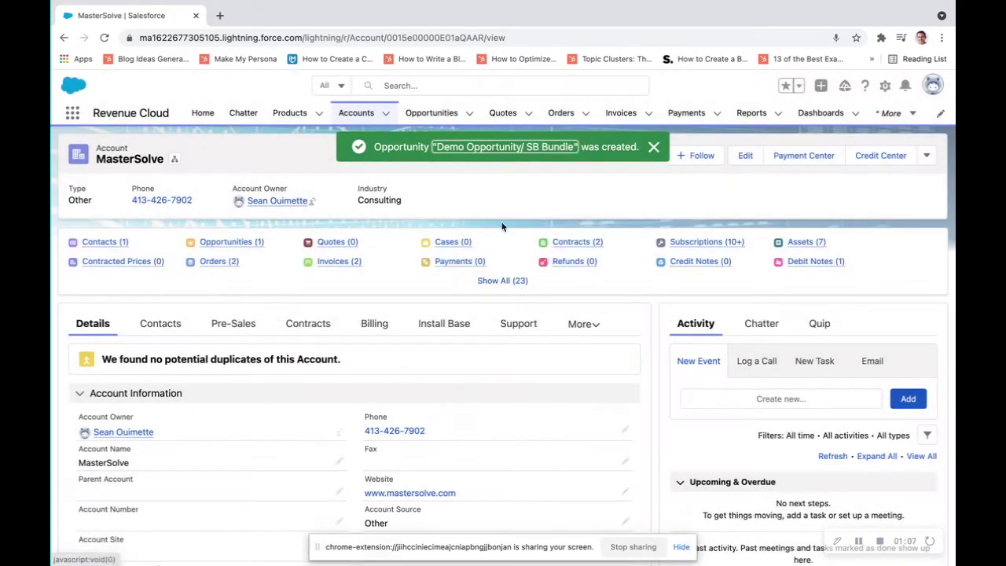
# Open the newly created opportunity, start a new quote from it and choose the quote's primary contact.
pyautogui.click(483, 149)
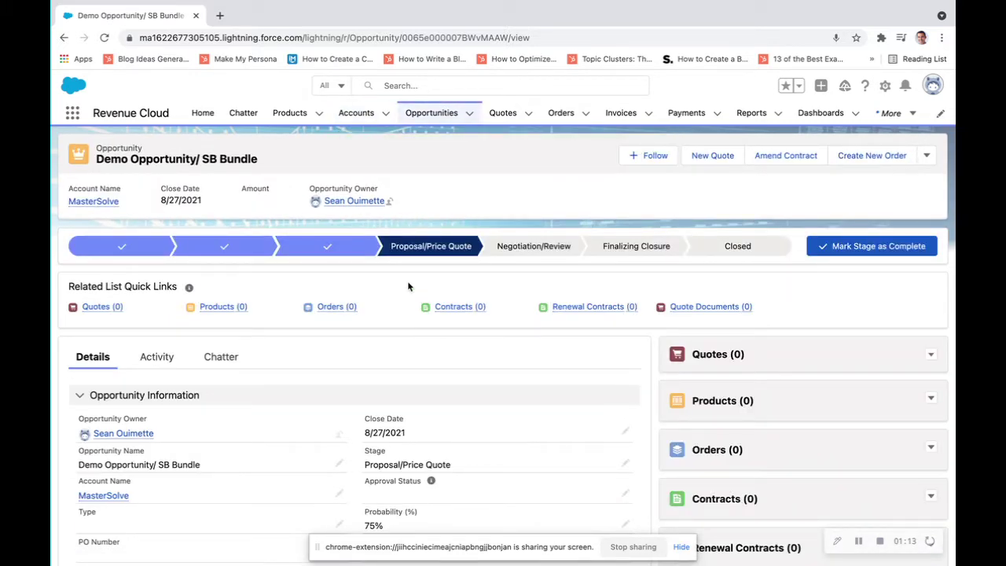
pyautogui.click(710, 162)
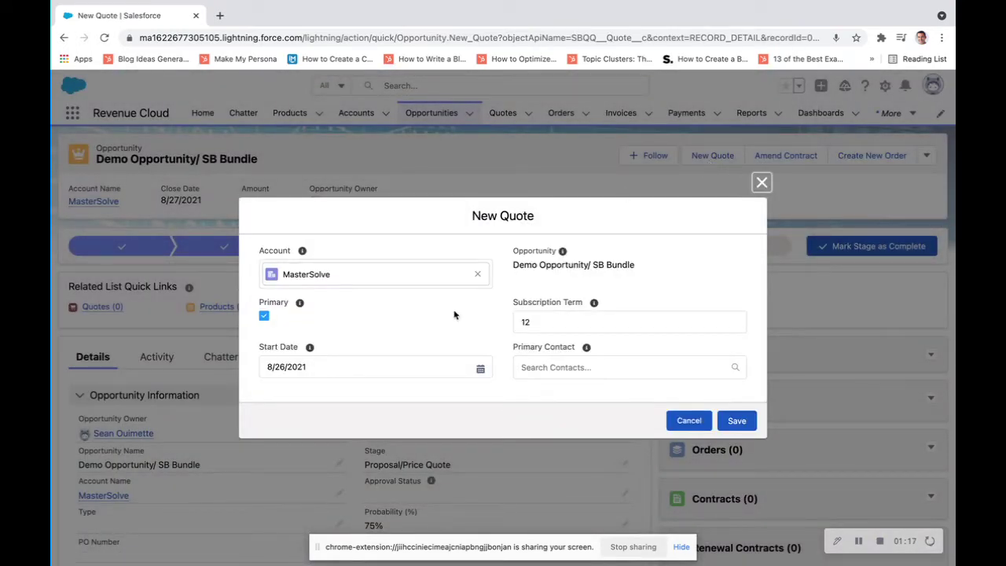
pyautogui.click(563, 368)
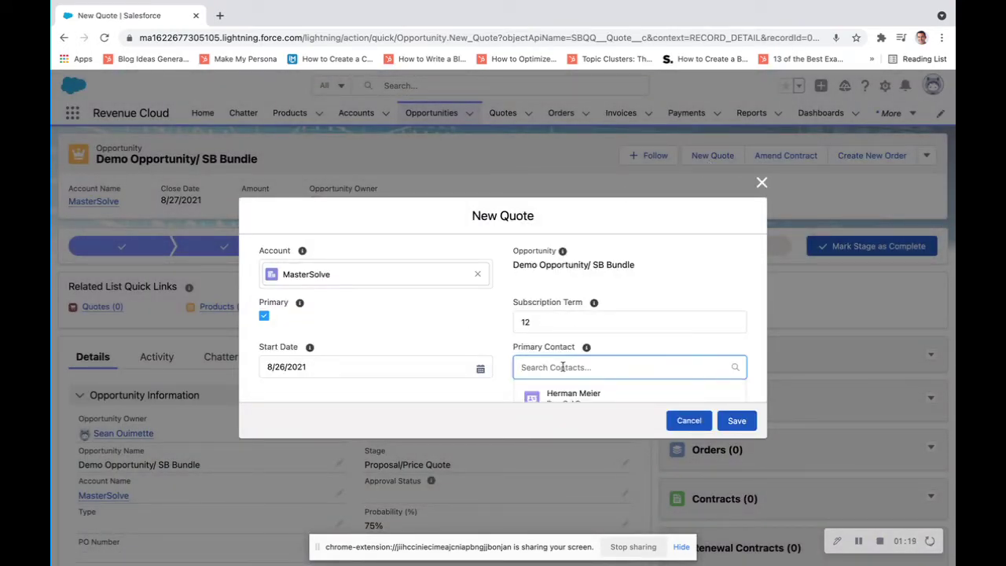
pyautogui.click(563, 366)
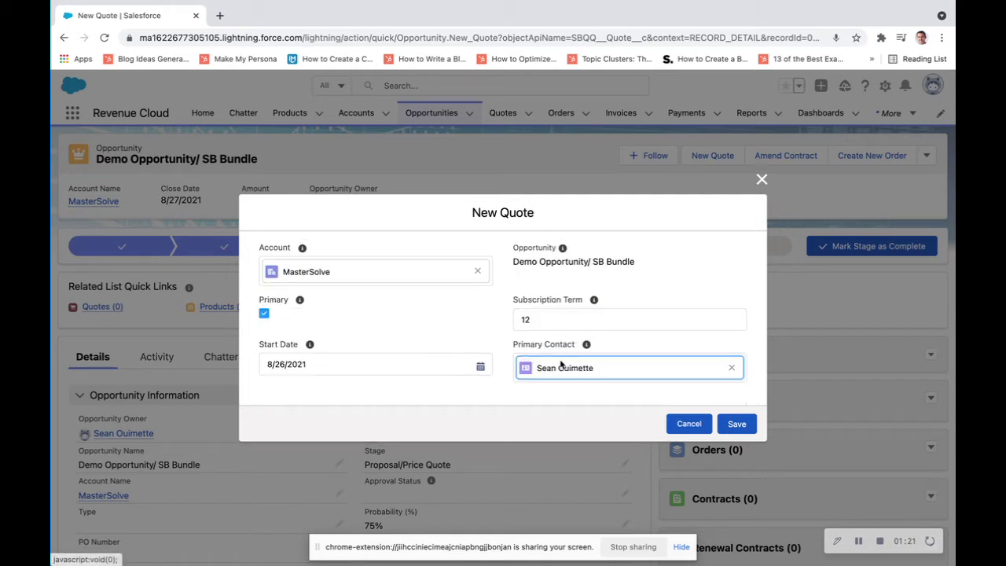
# Set the new quote's start date to 8/27/2021 and save the quote.
pyautogui.click(480, 367)
pyautogui.click(398, 365)
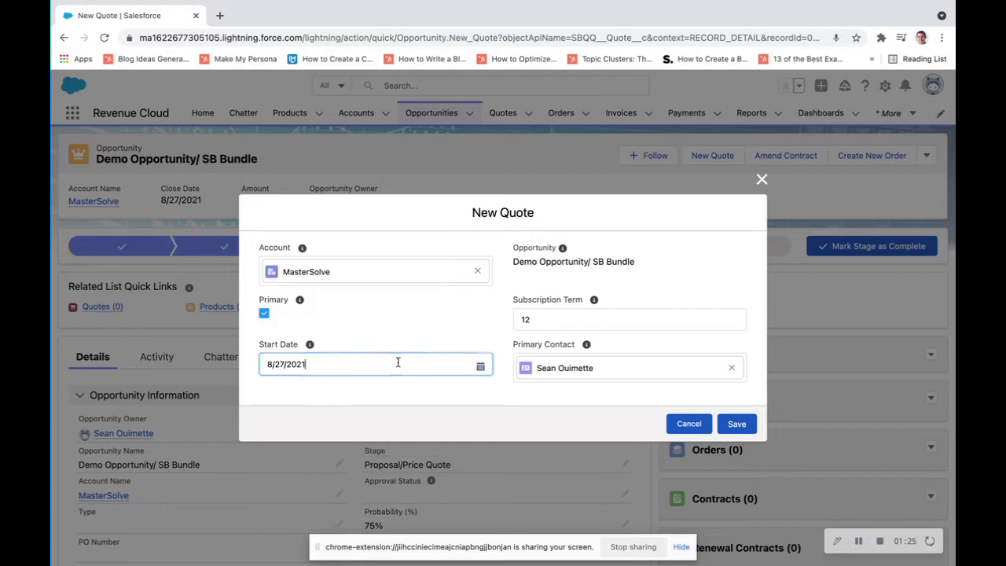
pyautogui.click(461, 303)
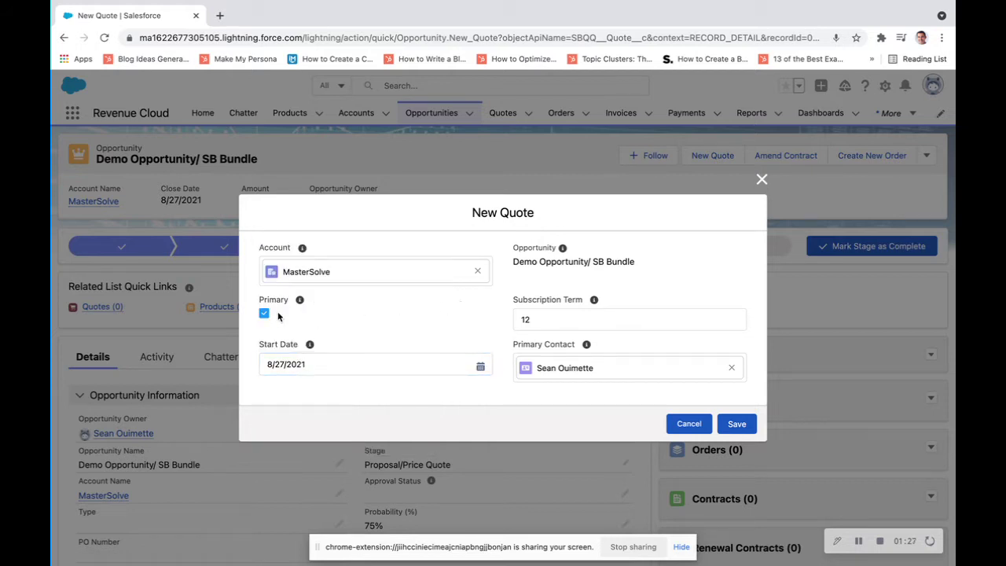
pyautogui.click(737, 425)
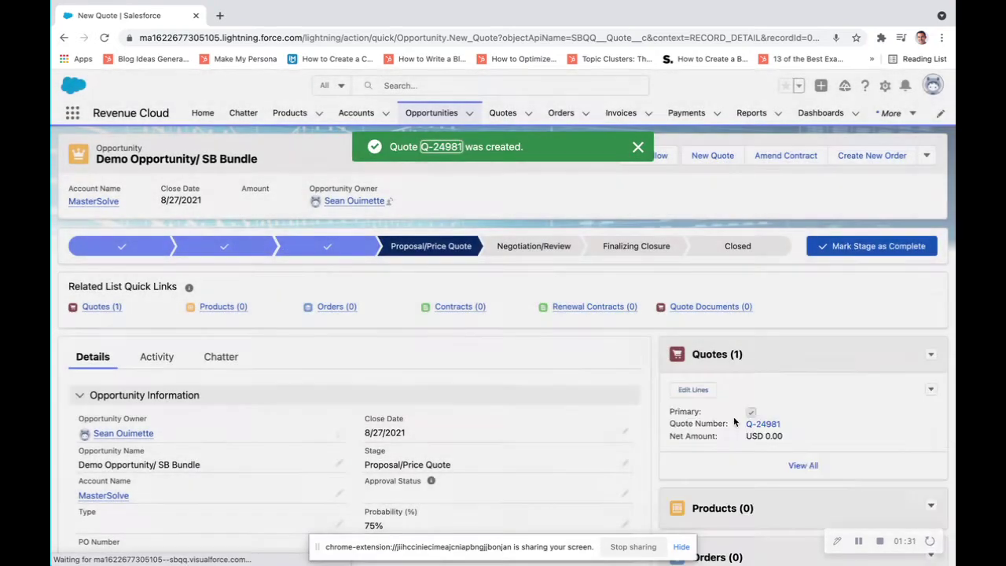
# Open the newly created quote and start editing its quote lines.
pyautogui.click(435, 148)
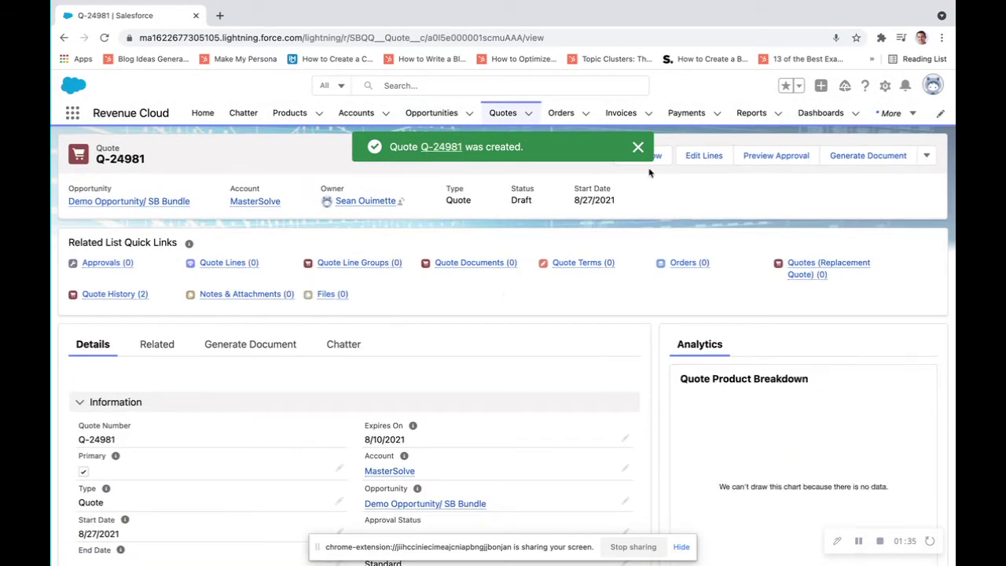
pyautogui.click(638, 147)
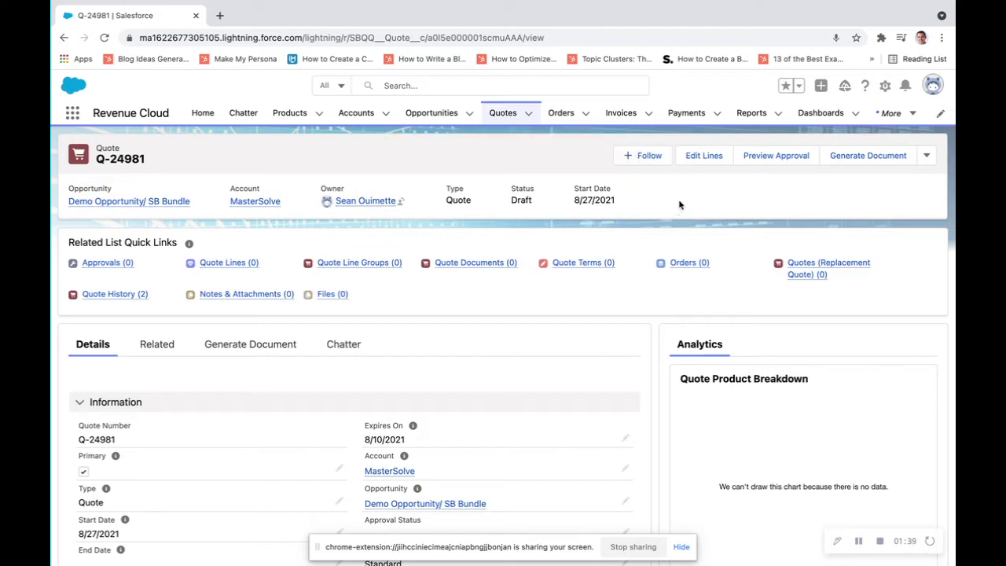
pyautogui.click(702, 161)
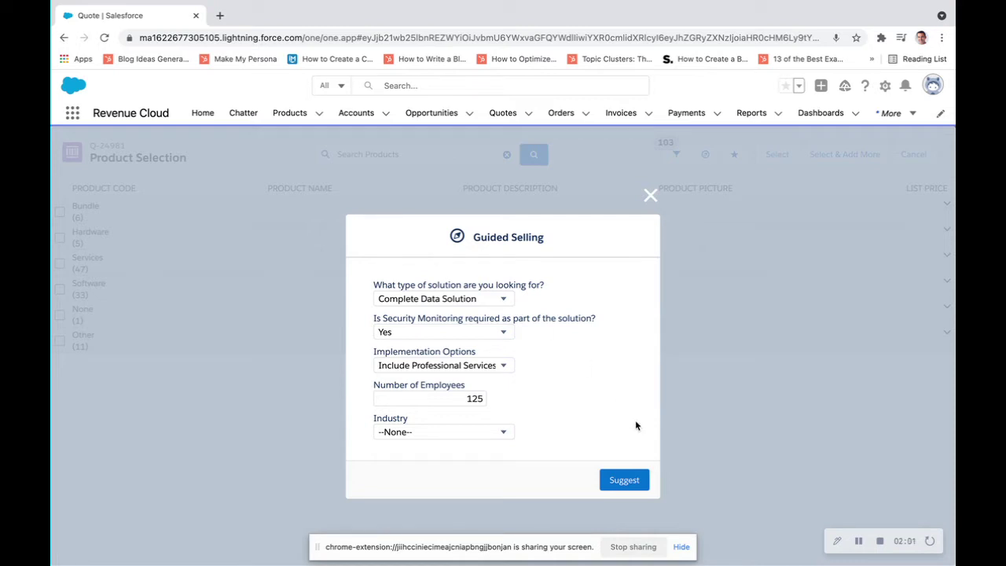
# Get guided-selling suggestions for a Complete Data Solution with security monitoring, professional services and 125 employees, and select SmartBytes Bundle - Complete Solution.
pyautogui.click(621, 482)
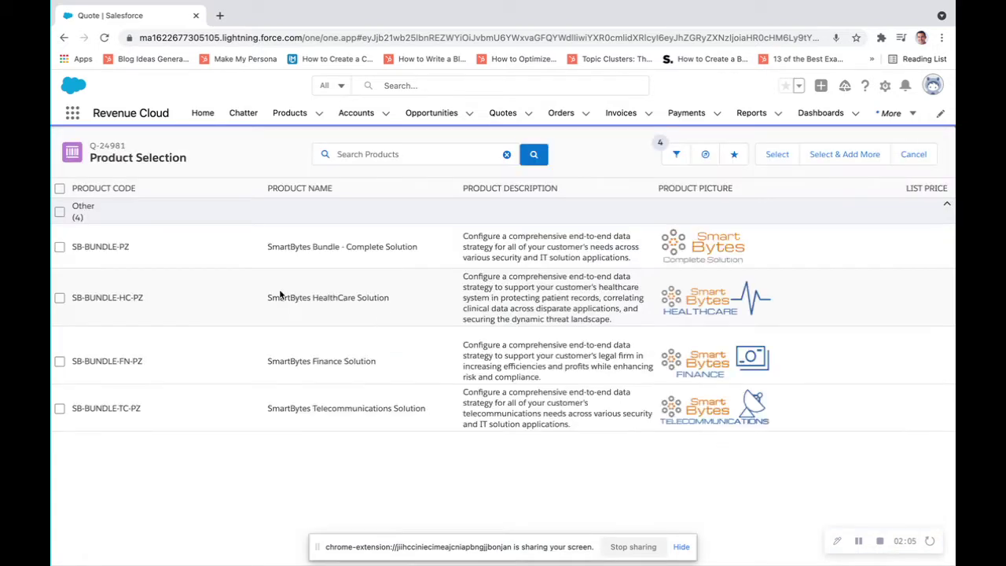
pyautogui.click(59, 248)
pyautogui.click(776, 157)
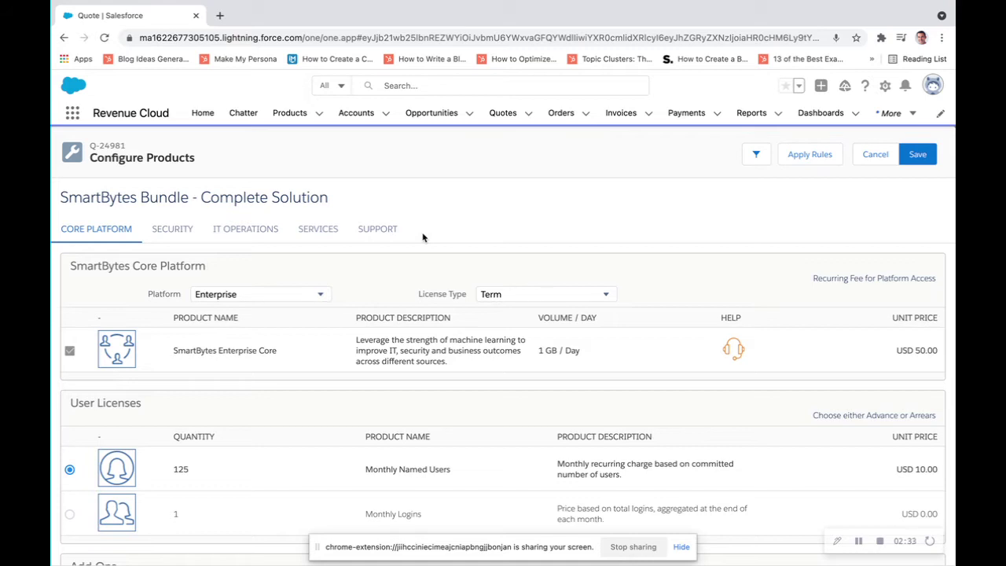
# Choose Monthly Logins as the bundle's user license and include the Disaster Recovery add-on.
pyautogui.scroll(-2, 372, 330)
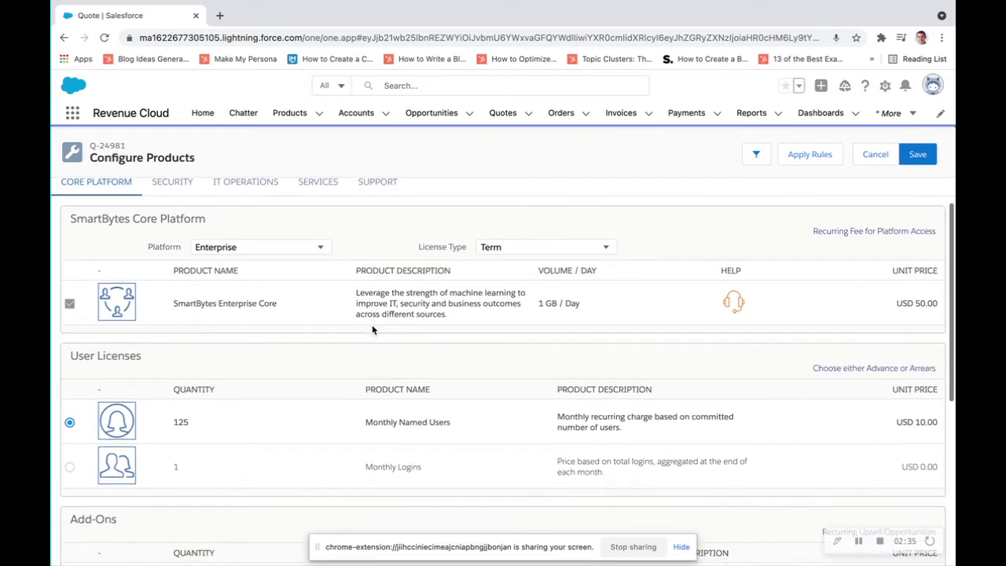
pyautogui.click(70, 454)
pyautogui.scroll(-5, 212, 404)
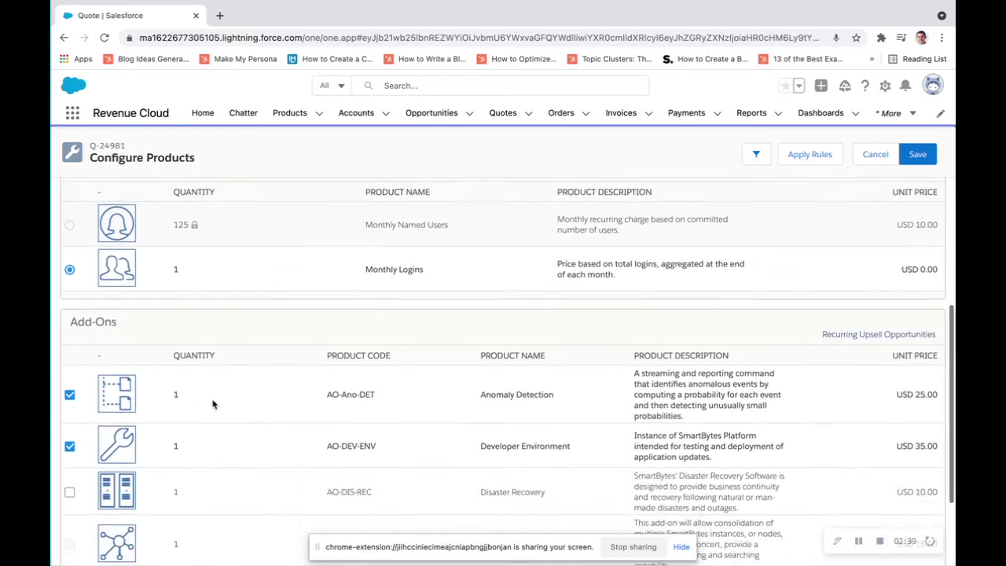
pyautogui.click(69, 422)
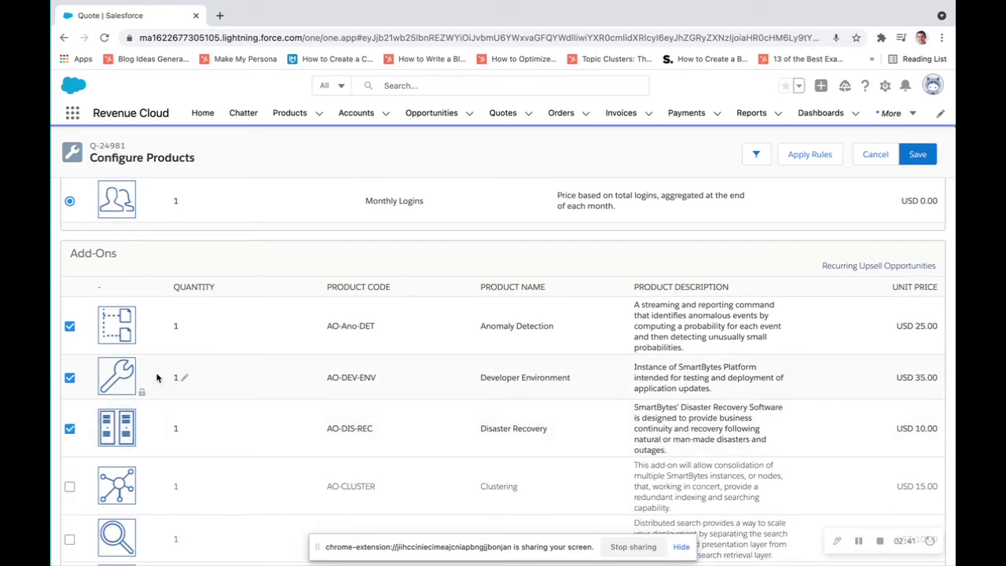
# Add Enterprise Security Manager (ESM) to the bundle's Security Operations options.
pyautogui.scroll(6, 191, 356)
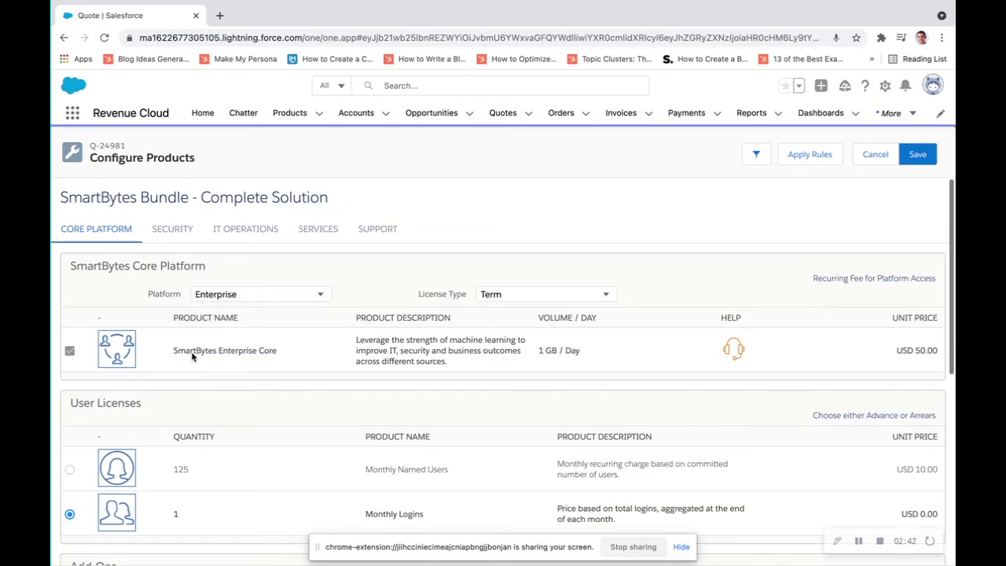
pyautogui.click(164, 232)
pyautogui.click(90, 296)
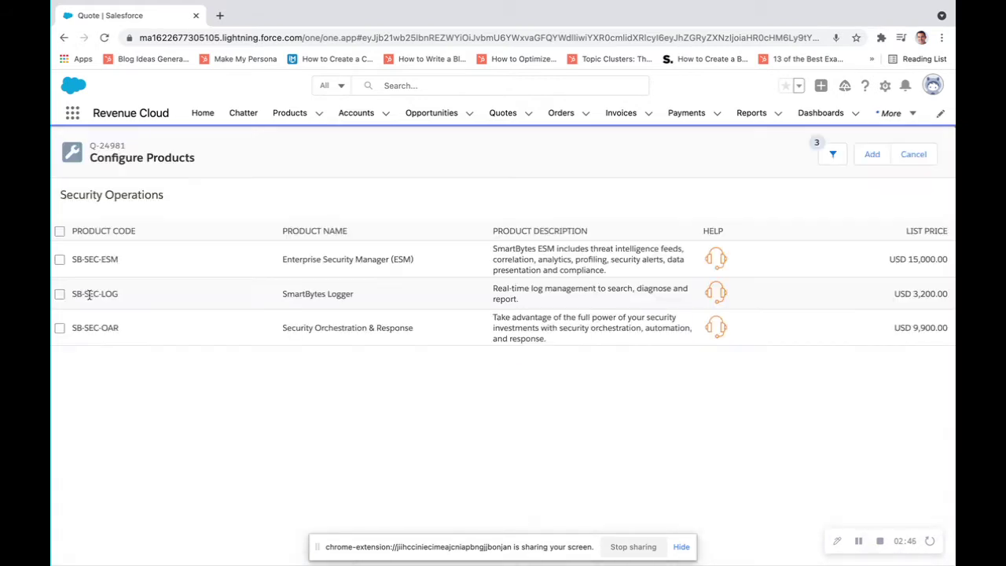
pyautogui.click(60, 261)
pyautogui.click(872, 154)
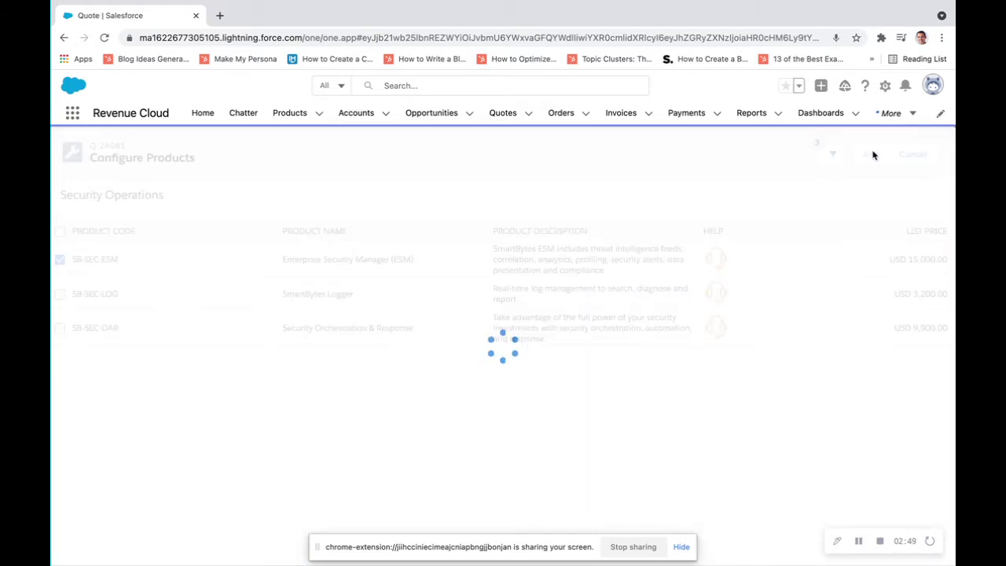
# In the bundle's IT Operations options, replace Paid Data Plan with Unlimited Data per Day under Advanced IT Tools.
pyautogui.click(230, 239)
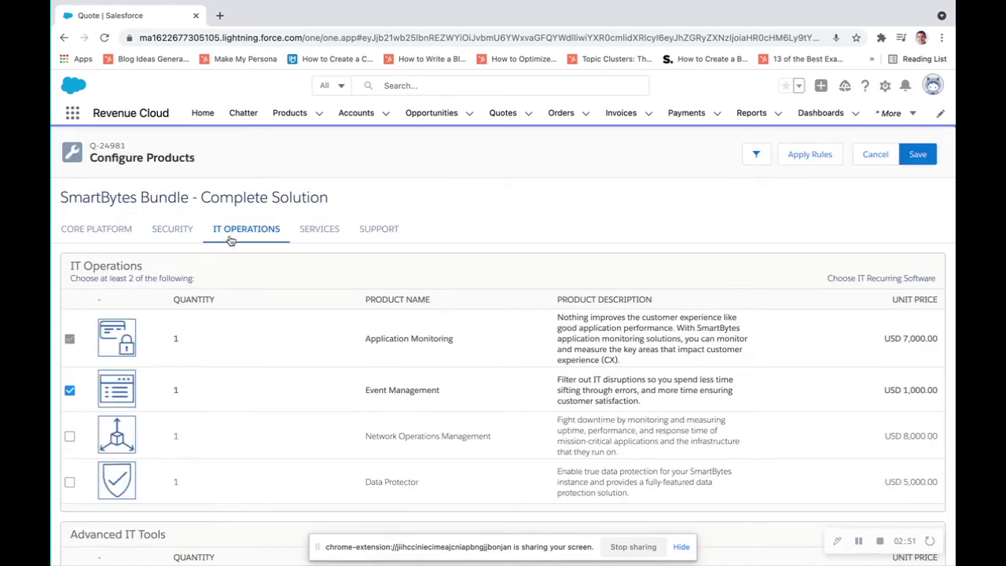
pyautogui.scroll(-5, 216, 343)
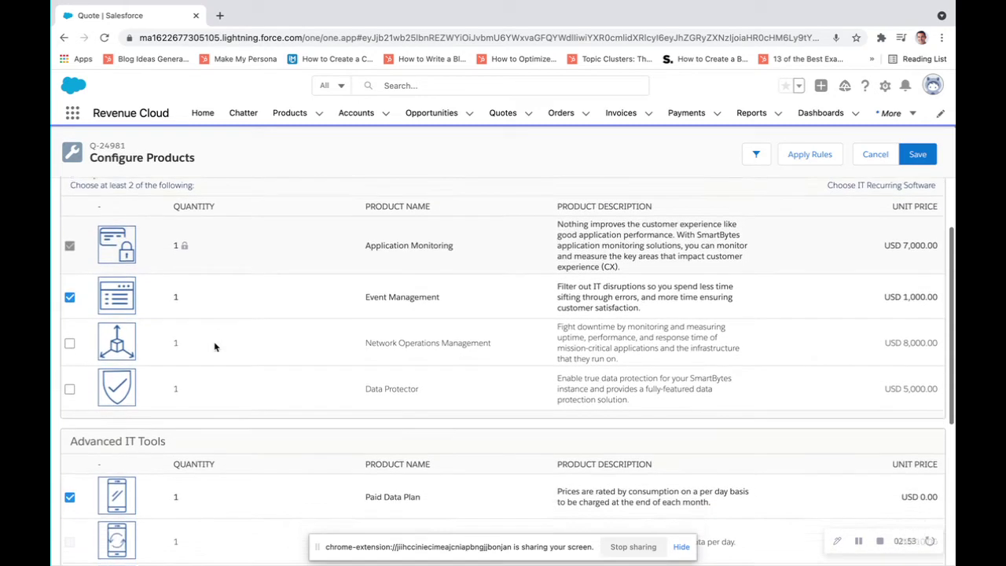
pyautogui.scroll(-2, 215, 346)
pyautogui.click(69, 342)
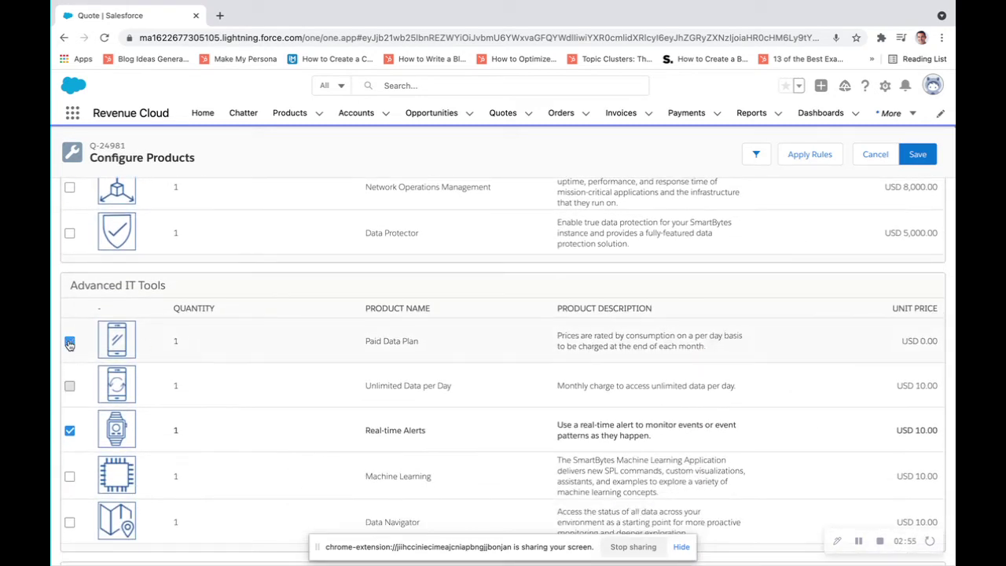
pyautogui.click(69, 386)
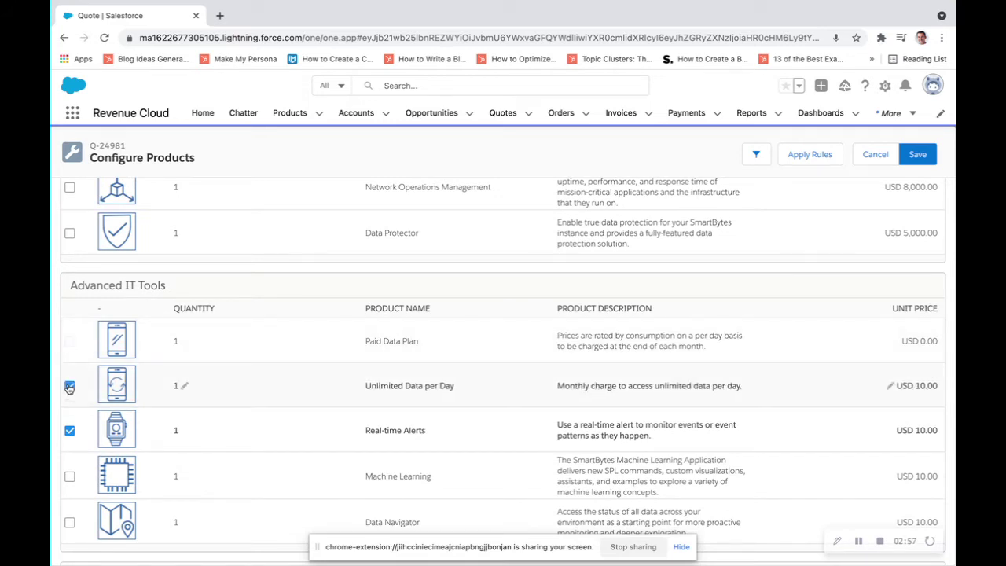
pyautogui.scroll(-3, 268, 434)
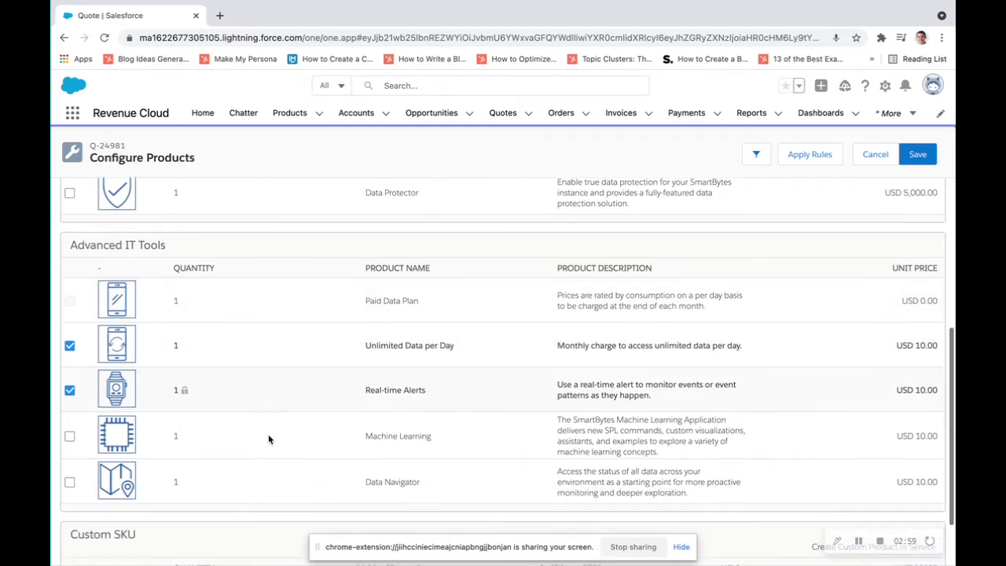
pyautogui.scroll(5, 268, 434)
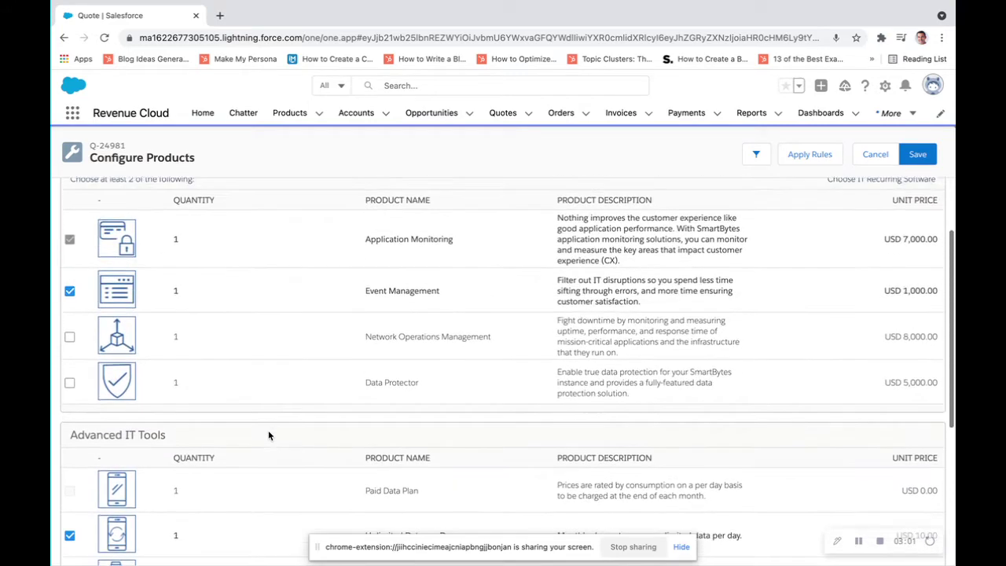
# Examine the bundle's training, professional services package and ongoing professional services options.
pyautogui.click(312, 231)
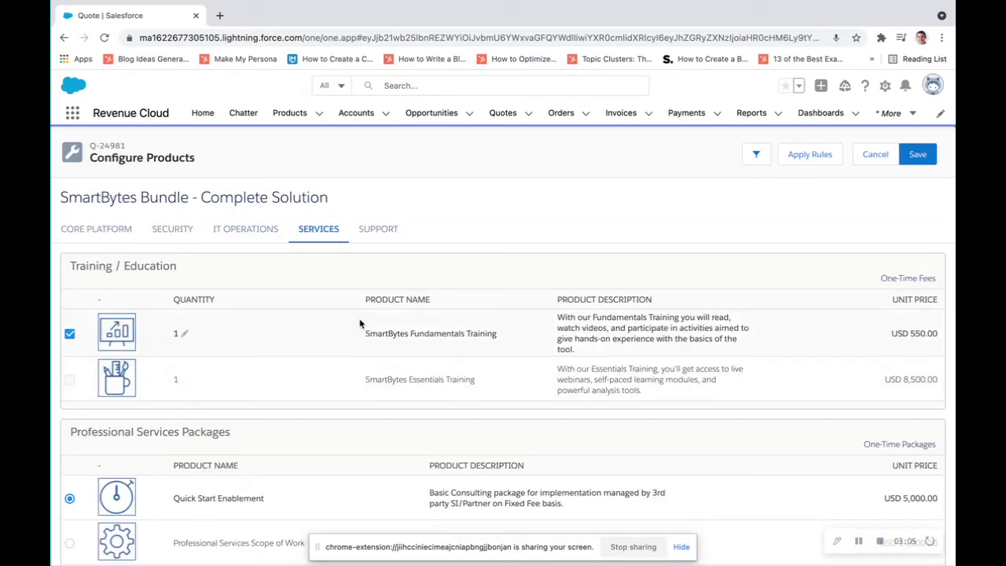
pyautogui.scroll(-2, 229, 361)
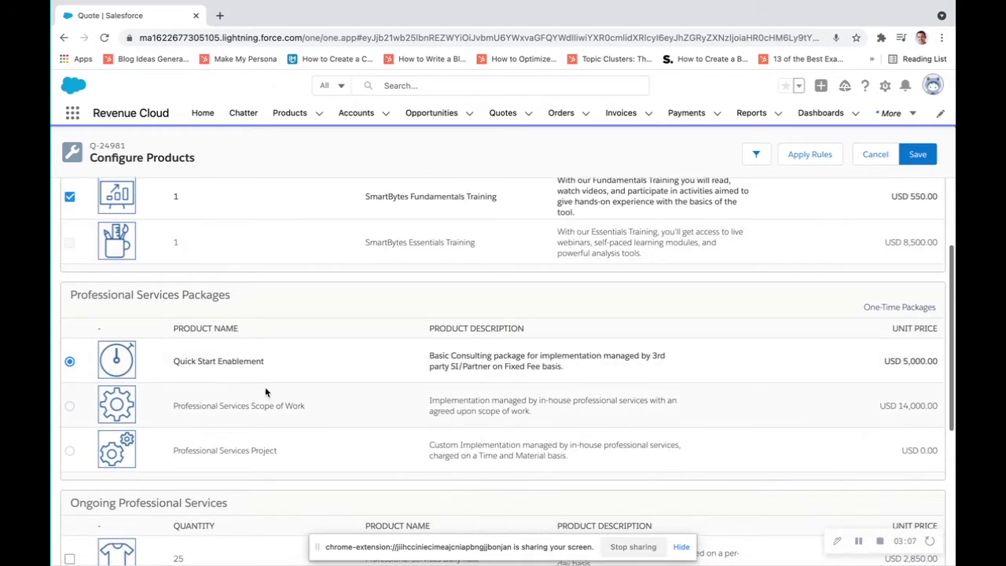
pyautogui.scroll(-3, 350, 409)
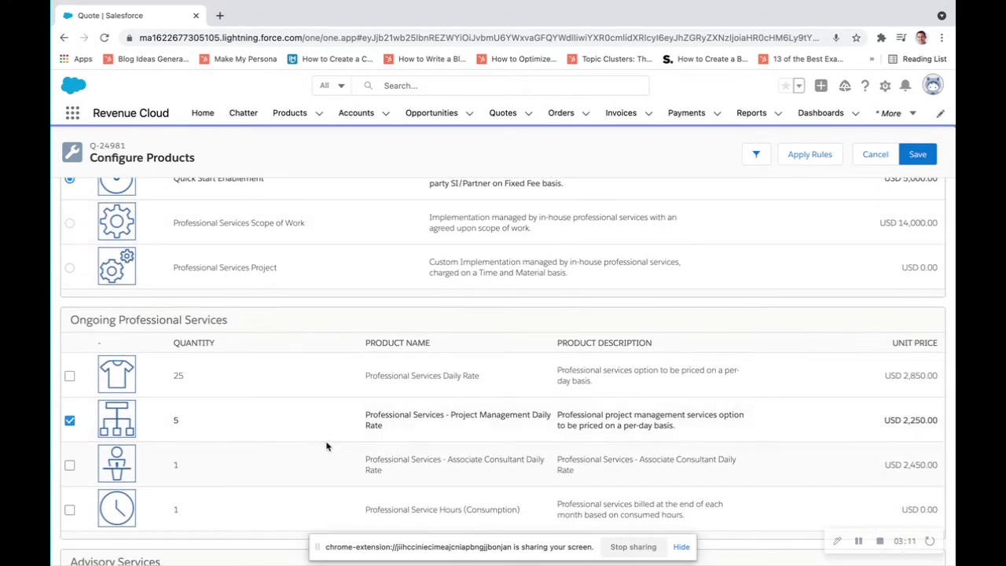
pyautogui.scroll(2, 287, 423)
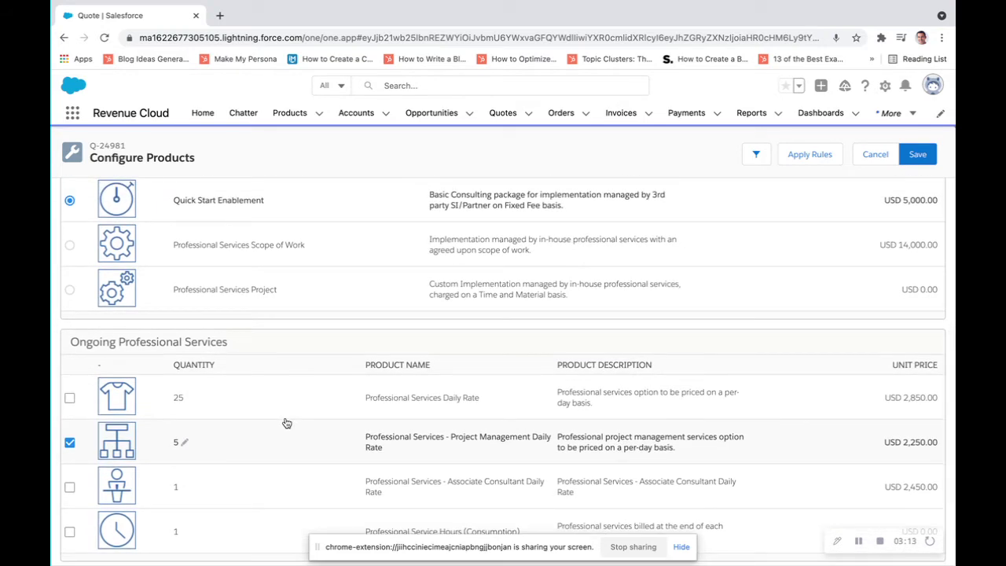
pyautogui.scroll(3, 287, 423)
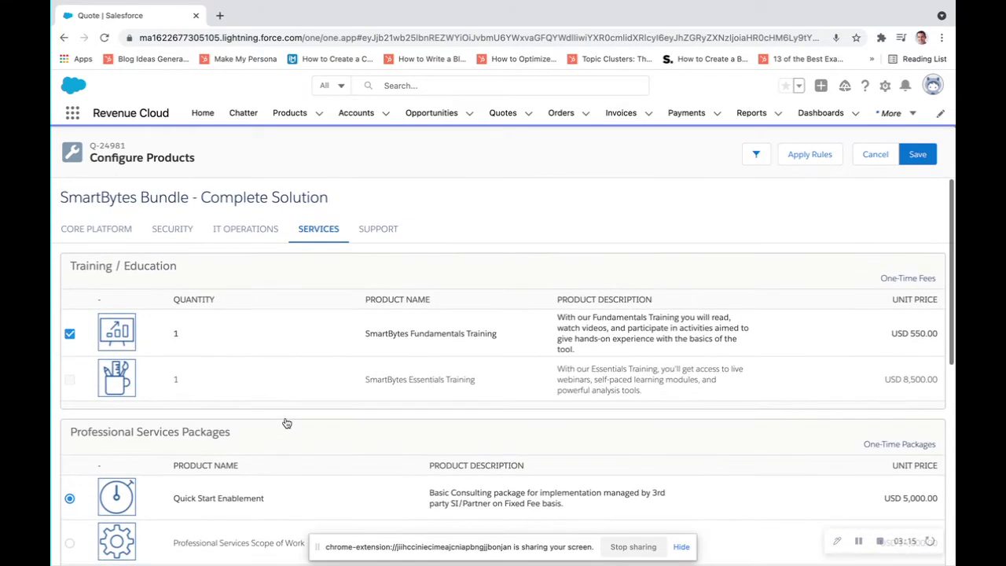
# Choose Premium Success Plan as the bundle's support option and save the product configuration.
pyautogui.click(369, 230)
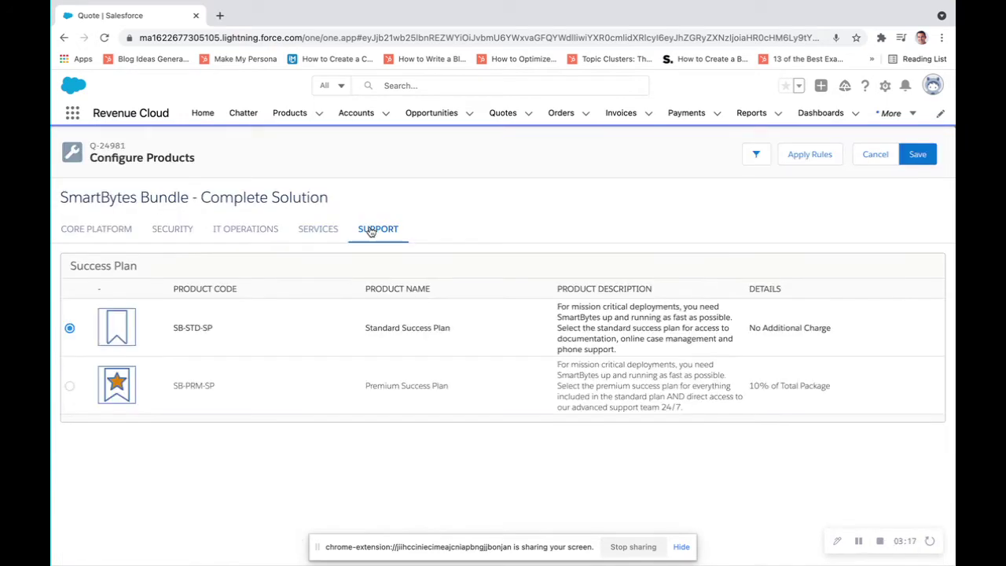
pyautogui.click(70, 389)
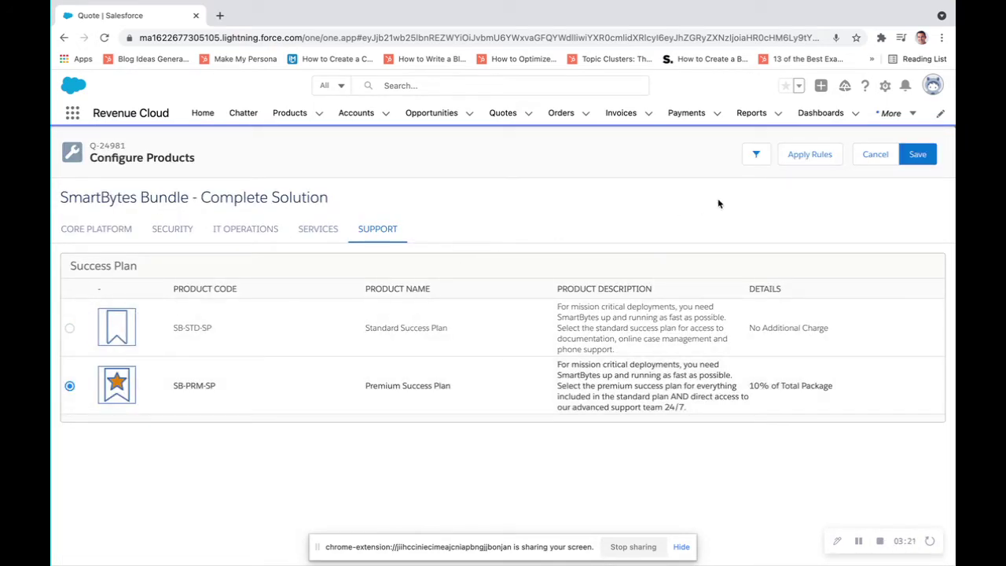
pyautogui.click(918, 155)
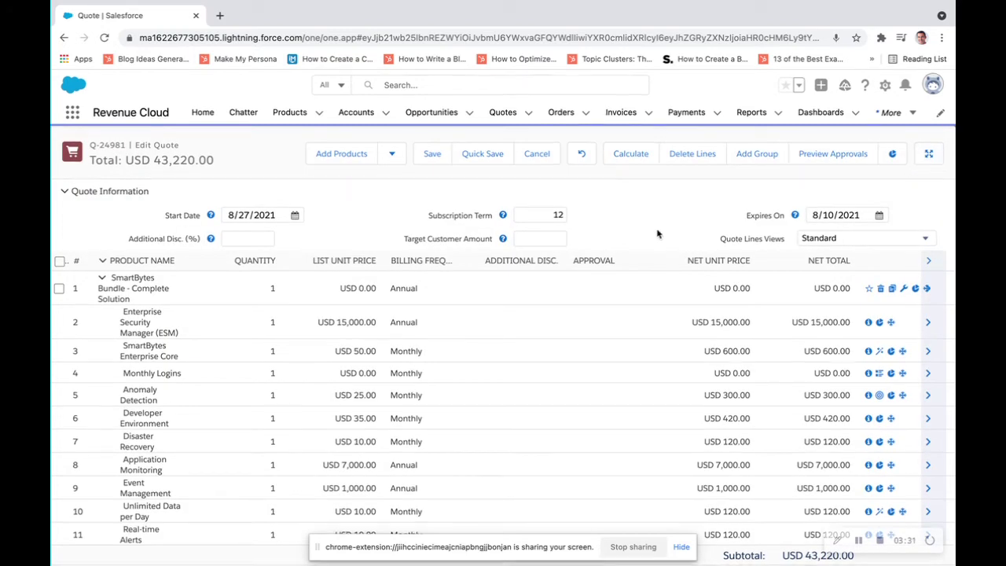
# Review the quote lines, set the quote's additional discount to 10% and recalculate.
pyautogui.scroll(-5, 638, 346)
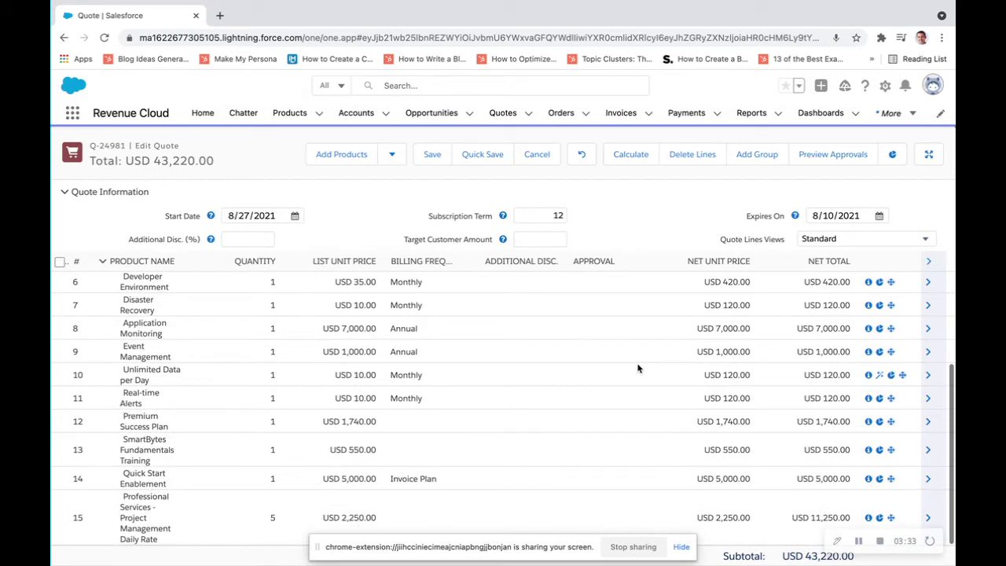
pyautogui.scroll(5, 637, 368)
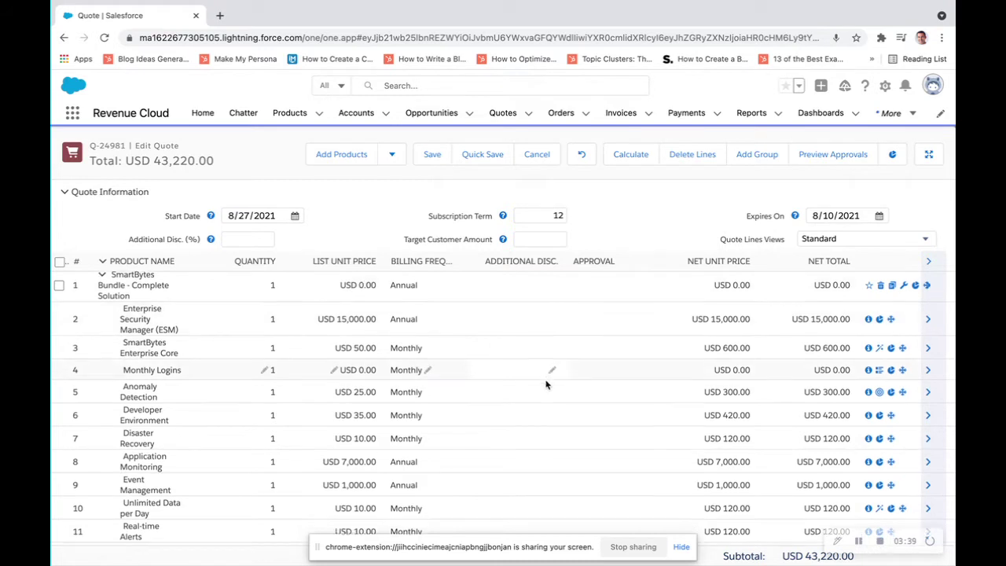
pyautogui.scroll(-1, 546, 385)
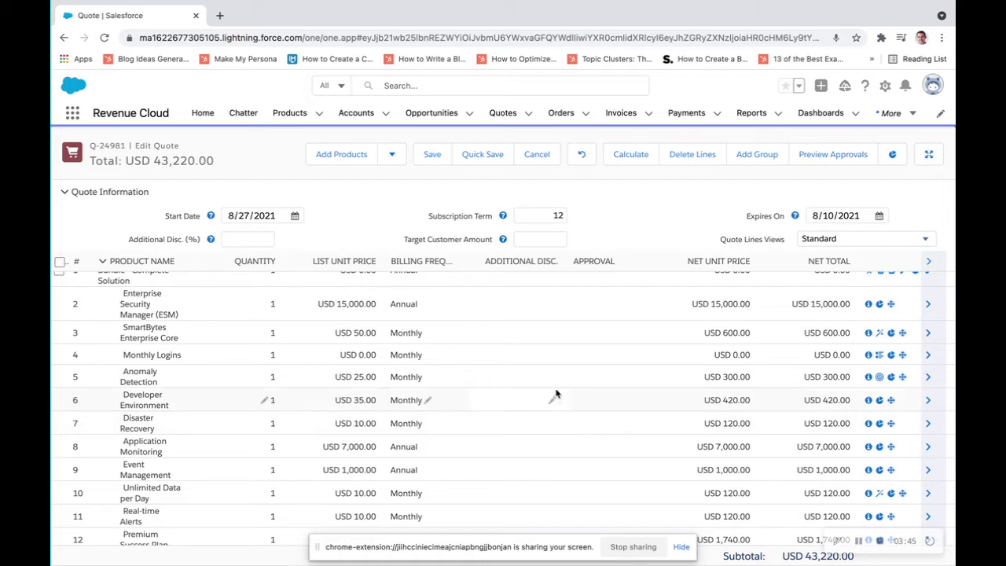
pyautogui.click(258, 241)
pyautogui.write('10')
pyautogui.click(629, 157)
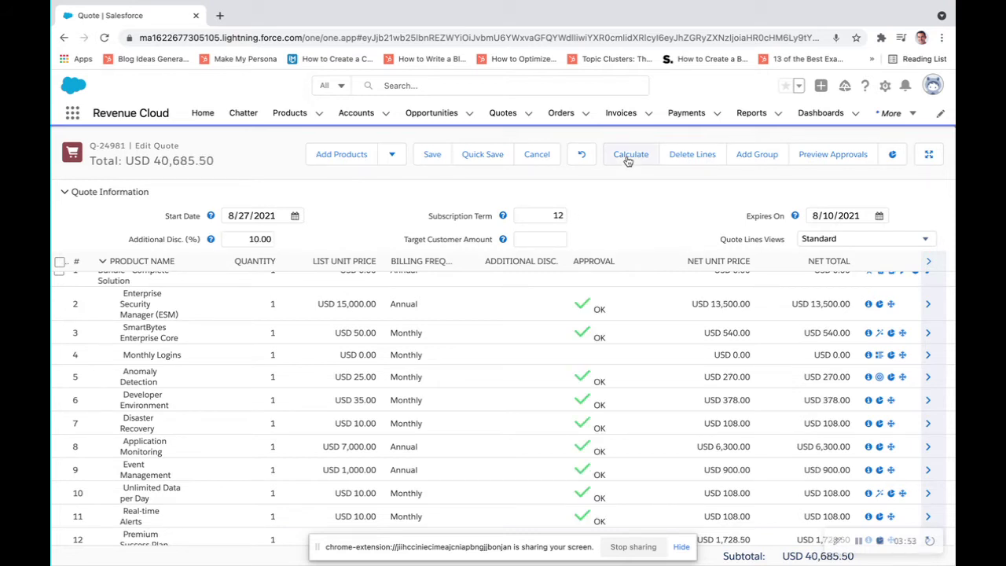
# Raise the quote's additional discount to 20% and recalculate the line prices and approvals.
pyautogui.scroll(-3, 540, 392)
pyautogui.scroll(1, 539, 391)
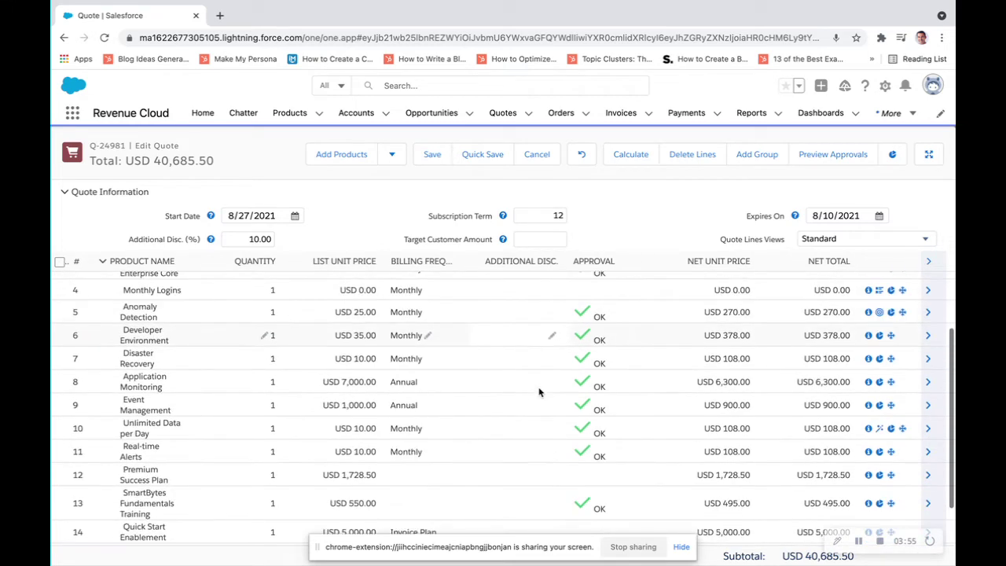
pyautogui.click(253, 239)
pyautogui.write('20')
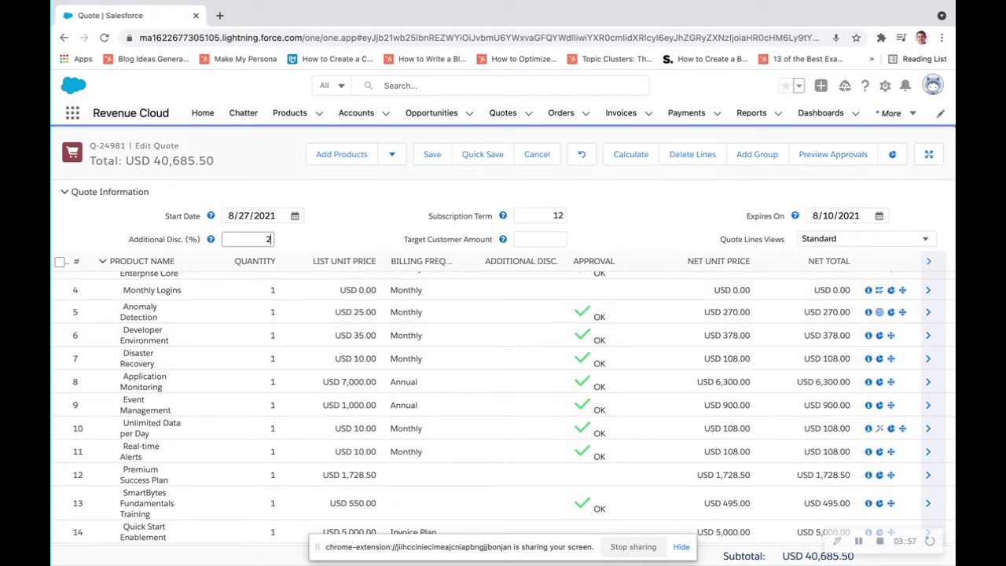
pyautogui.click(630, 154)
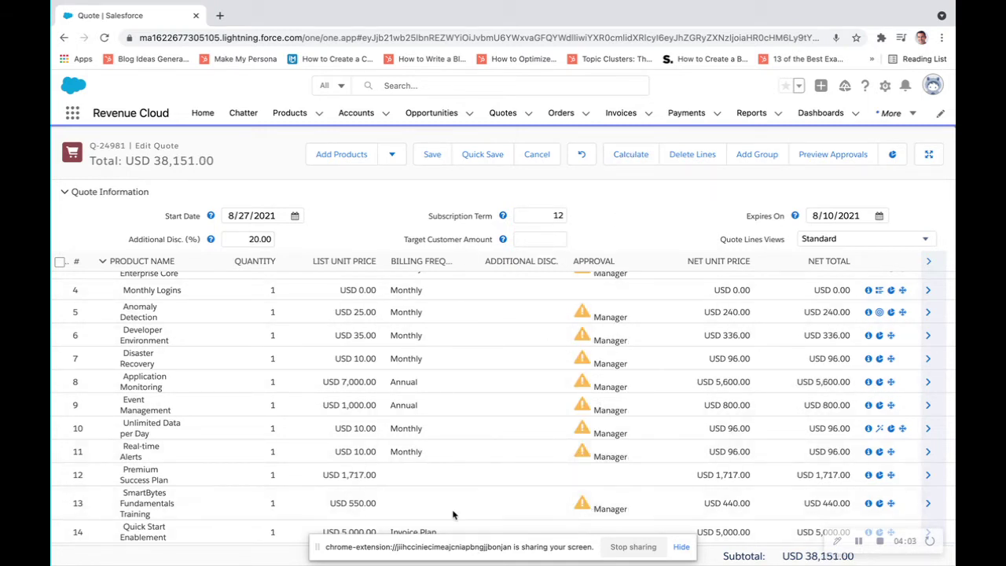
# Set the quote's additional discount back to 10% and recalculate.
pyautogui.click(252, 238)
pyautogui.write('10')
pyautogui.click(623, 154)
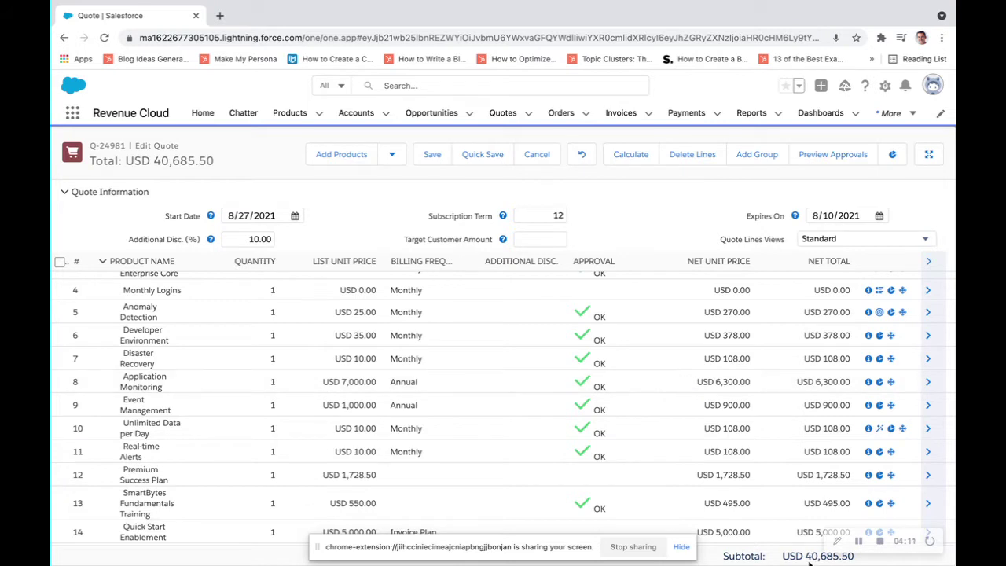
# Set the target customer amount to 40,000, recalculate the quote and review the discounts on its lines.
pyautogui.click(553, 239)
pyautogui.write('40,000')
pyautogui.click(633, 159)
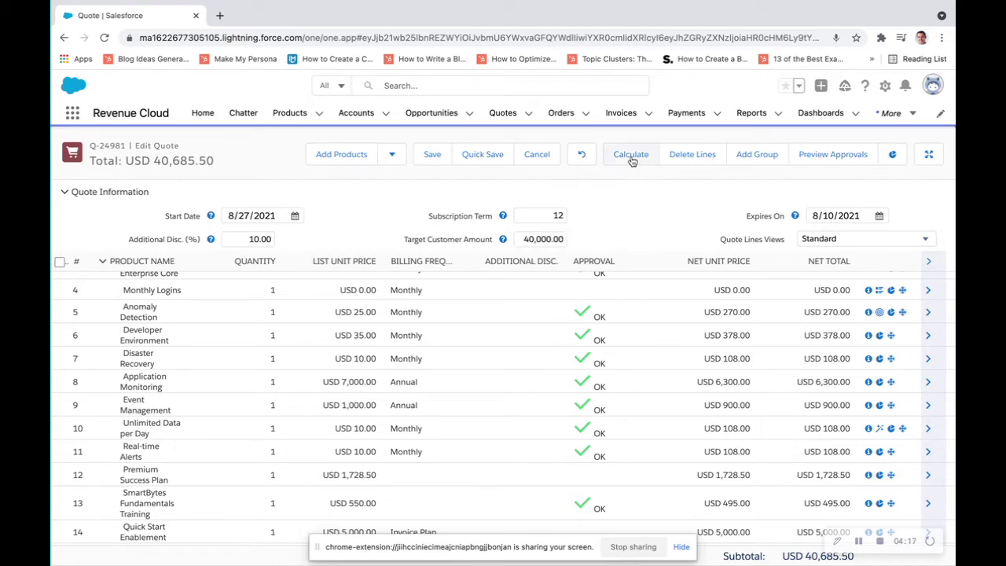
pyautogui.scroll(2, 605, 432)
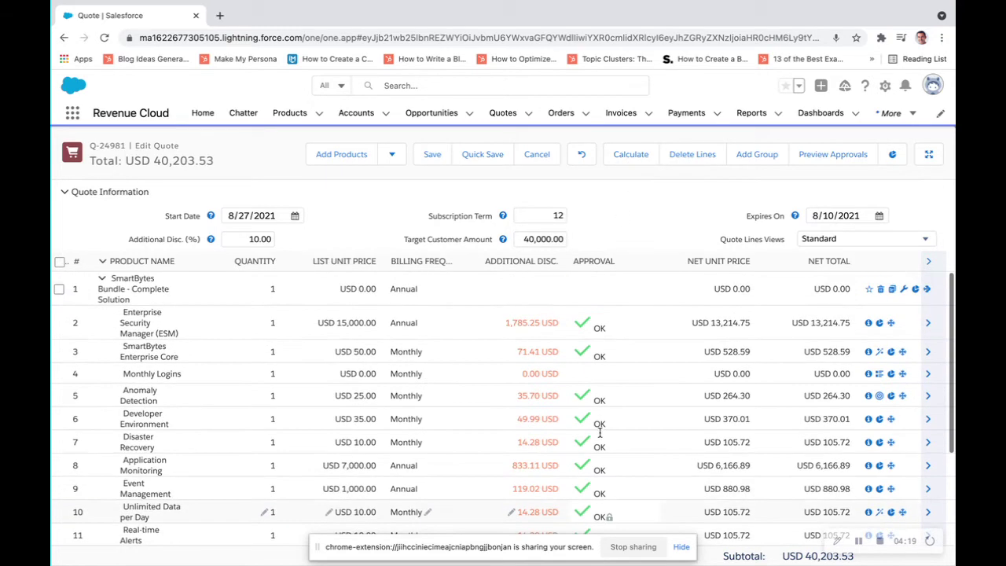
pyautogui.scroll(-3, 600, 432)
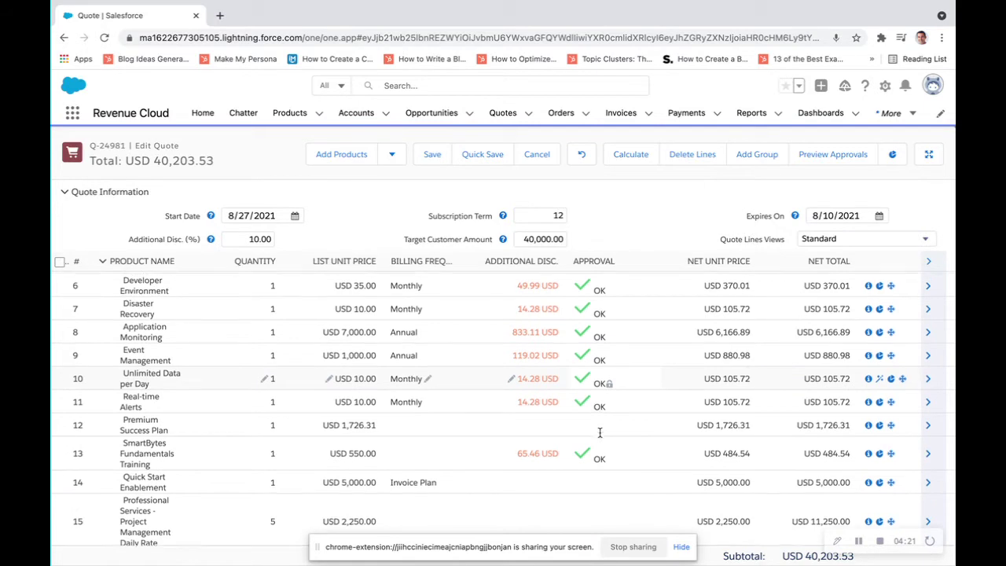
pyautogui.scroll(3, 600, 432)
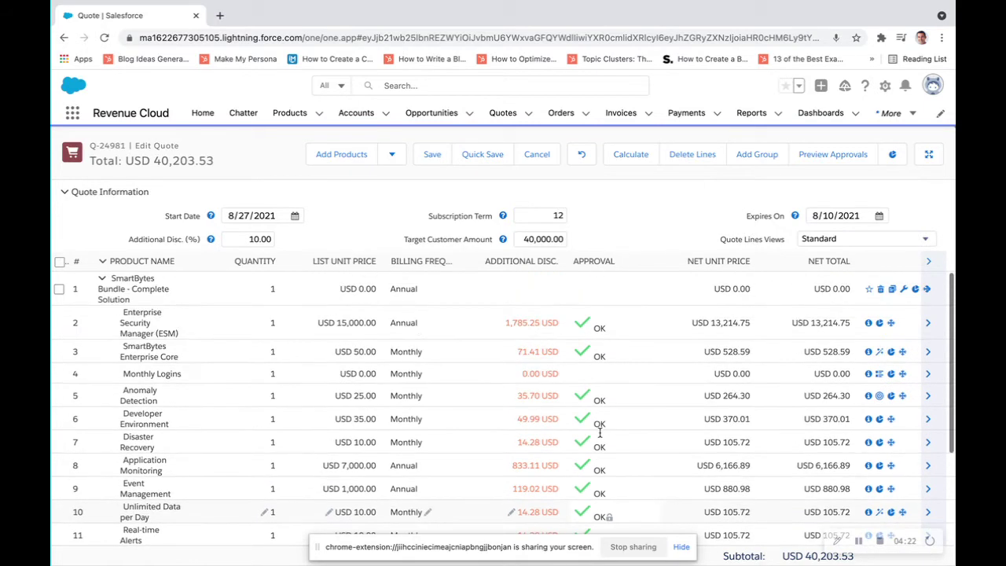
# Clear the quote's additional discount and its target customer amount, recalculating after each change.
pyautogui.click(543, 240)
pyautogui.click(261, 236)
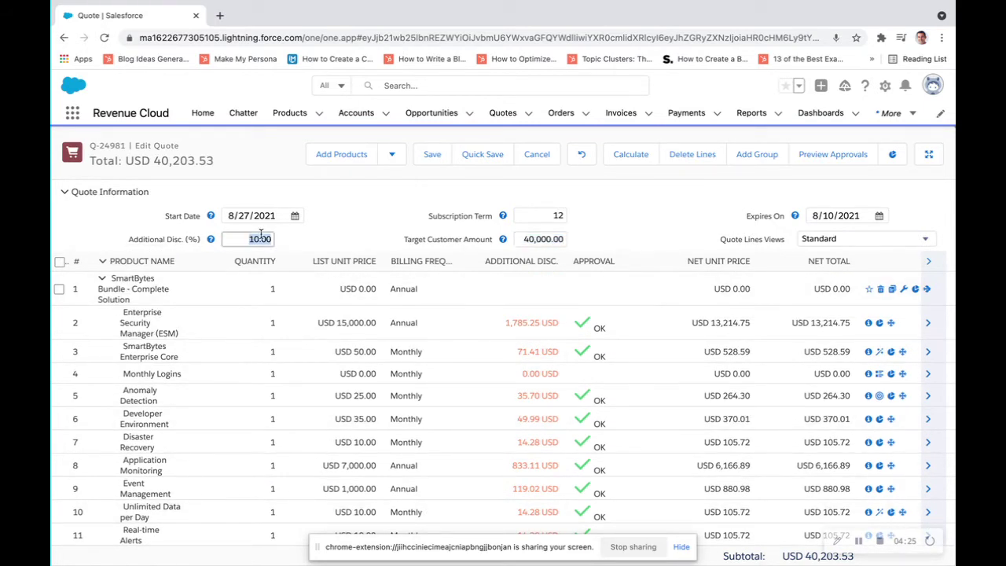
pyautogui.press('BackSpace')
pyautogui.click(622, 162)
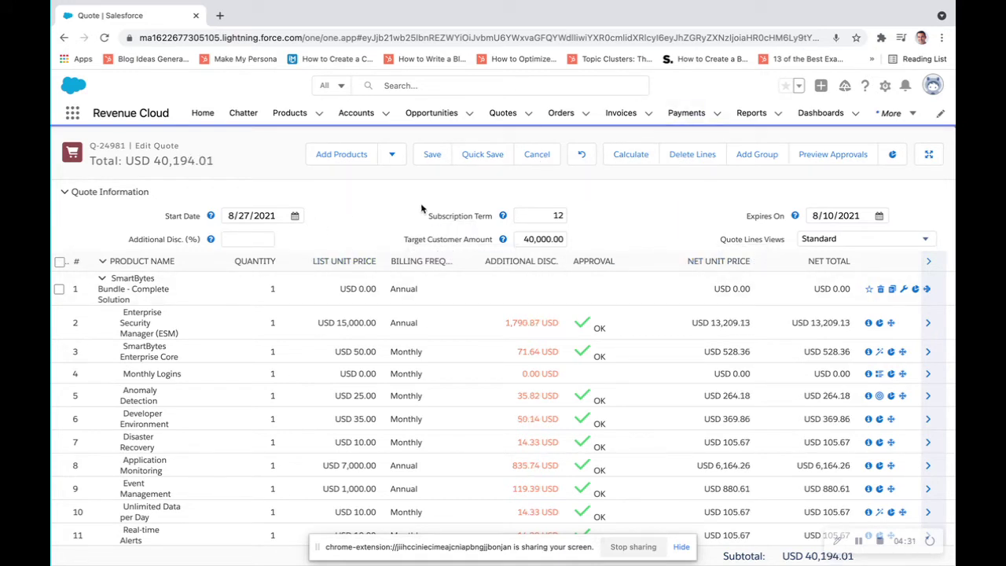
pyautogui.click(535, 236)
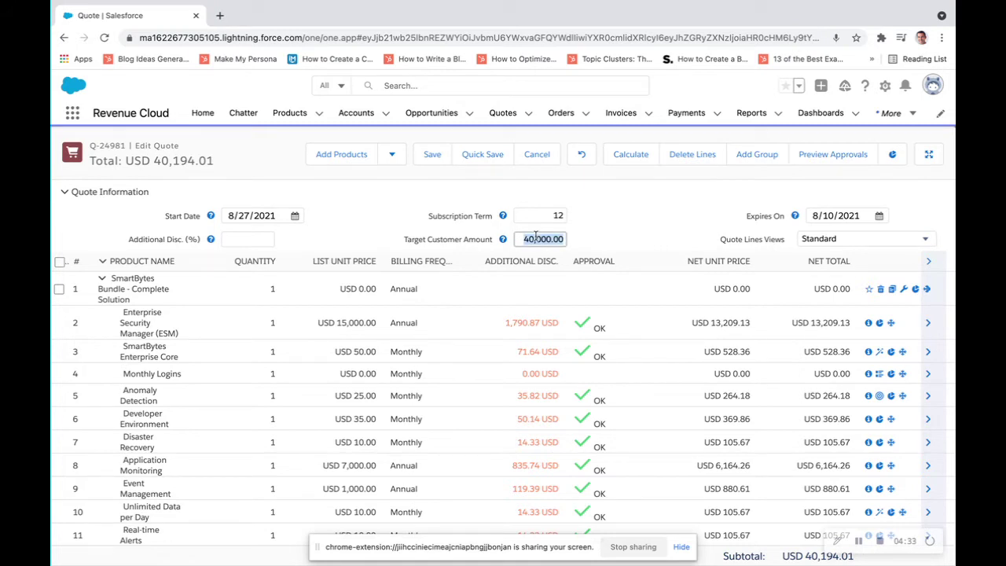
pyautogui.press('BackSpace')
pyautogui.click(631, 154)
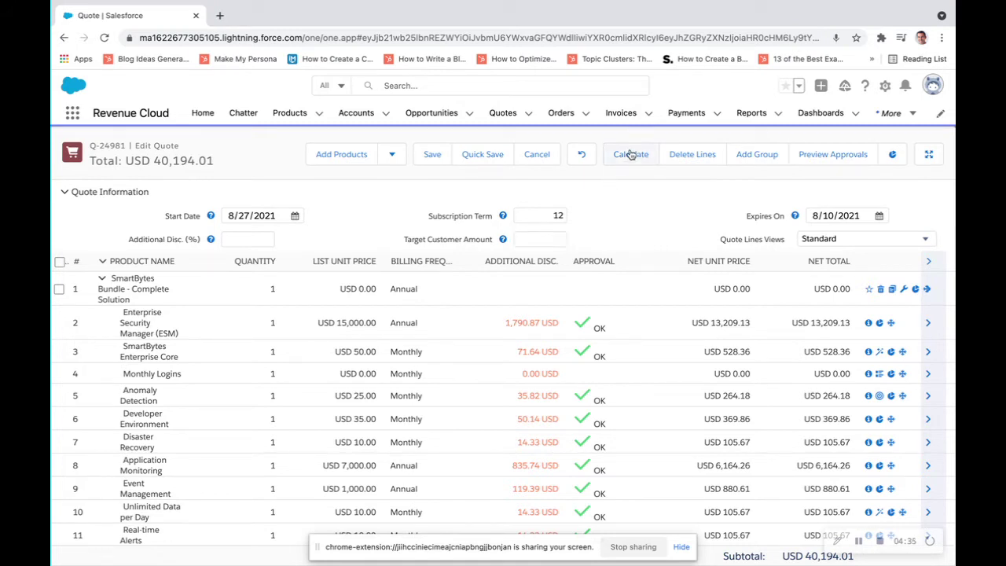
# Open the pricing guidance for the Anomaly Detection line and accept the recommended 11.10% target discount.
pyautogui.click(881, 397)
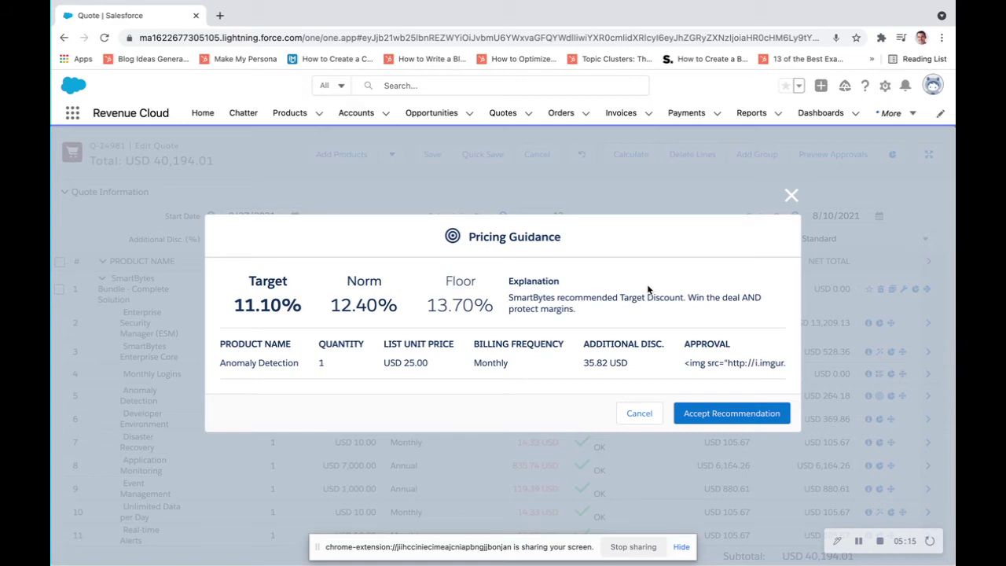
pyautogui.click(733, 412)
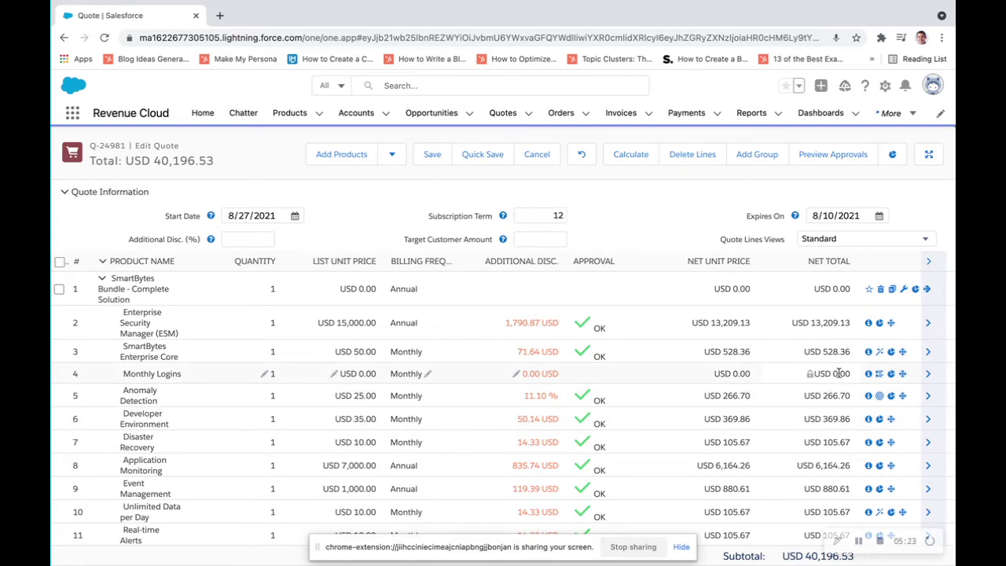
# View the Monthly Logins consumption schedule, and reopen the bundle's configuration and leave it without changes.
pyautogui.click(880, 375)
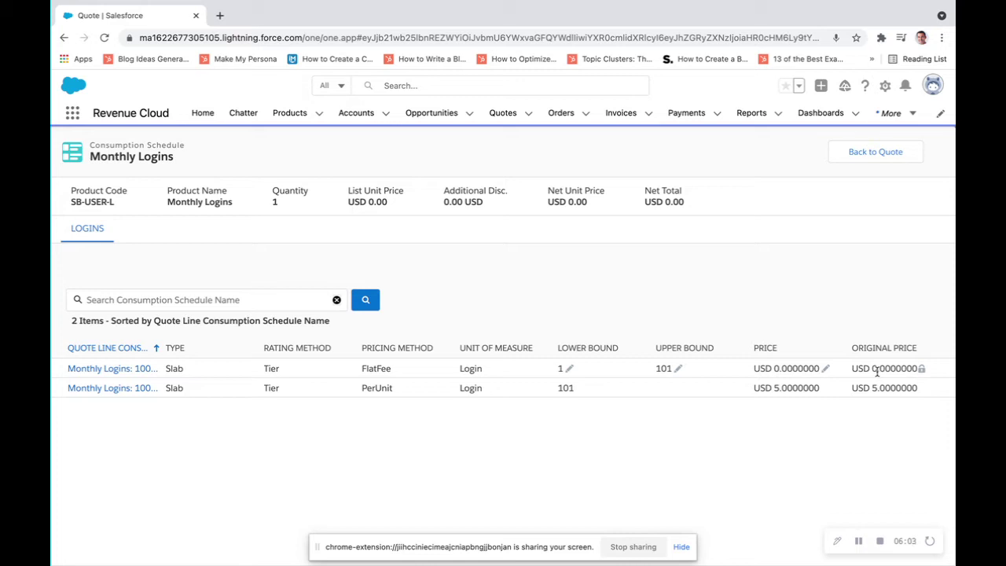
pyautogui.click(849, 159)
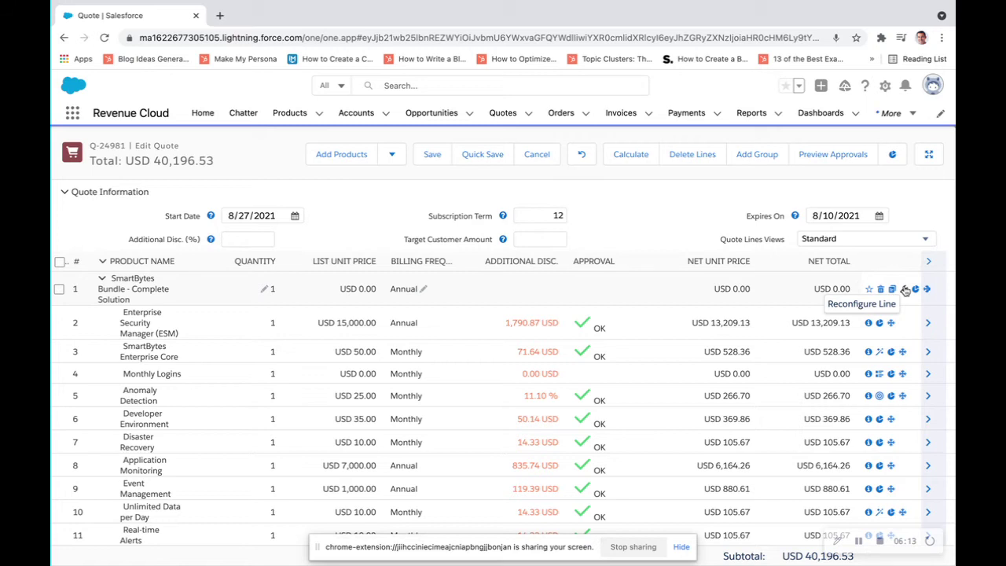
pyautogui.click(905, 289)
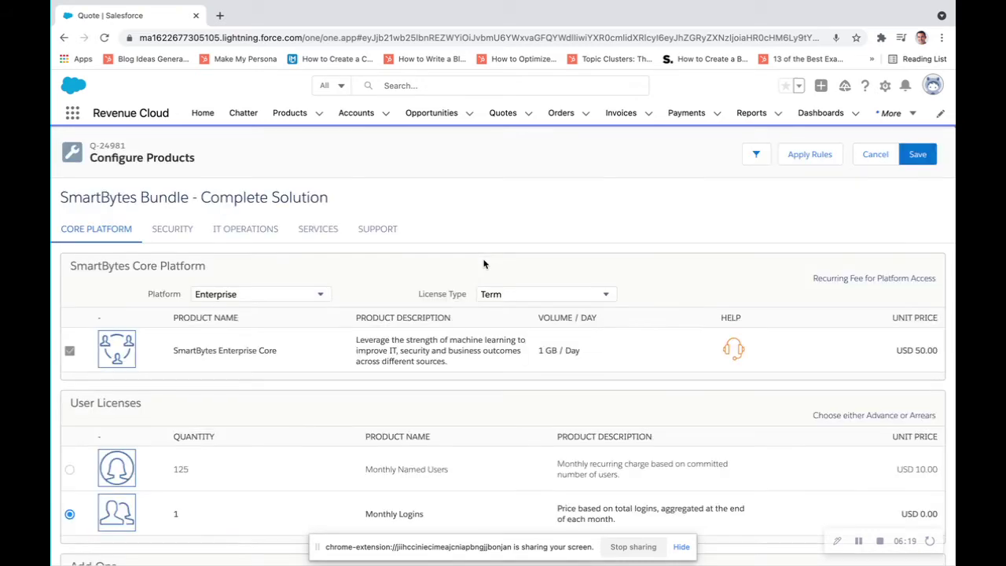
pyautogui.click(870, 157)
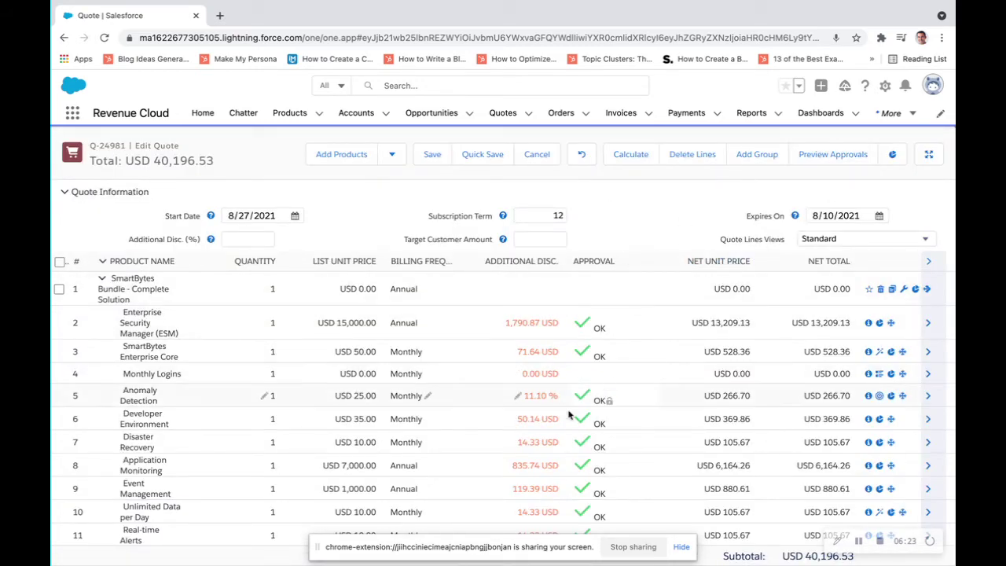
# Review the quote lines, preview the approvals the quote requires and return to the quote record.
pyautogui.scroll(-5, 621, 417)
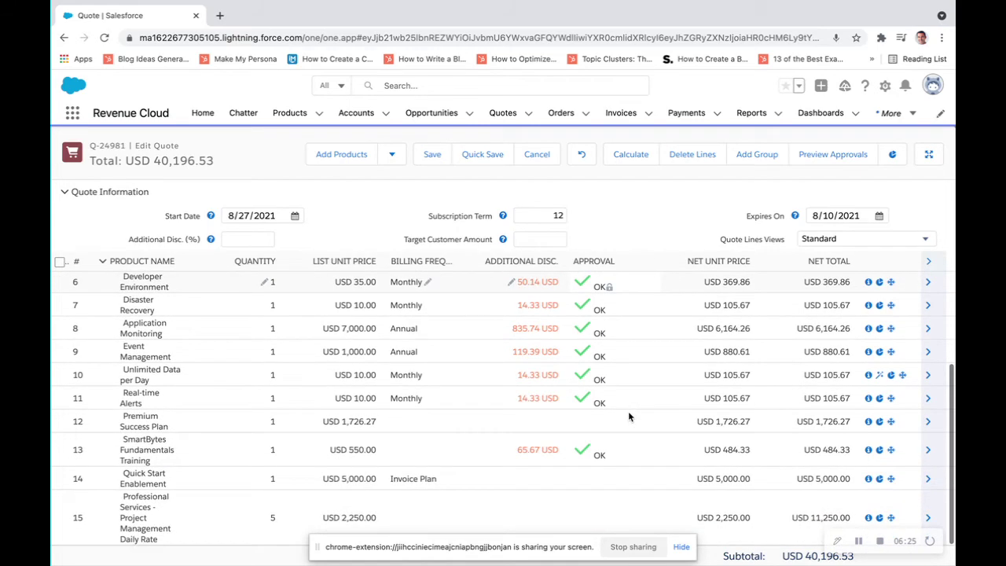
pyautogui.scroll(5, 629, 409)
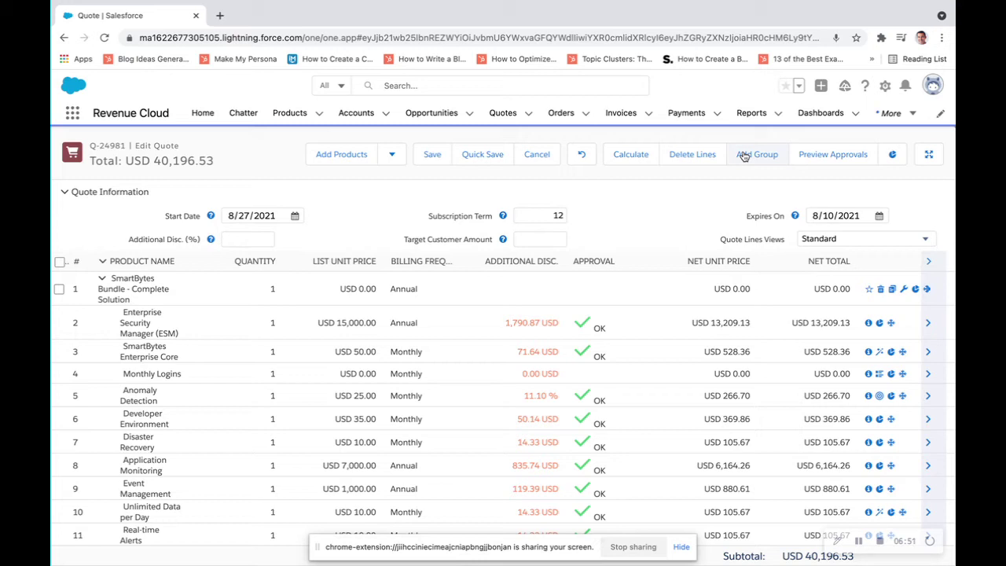
pyautogui.click(820, 158)
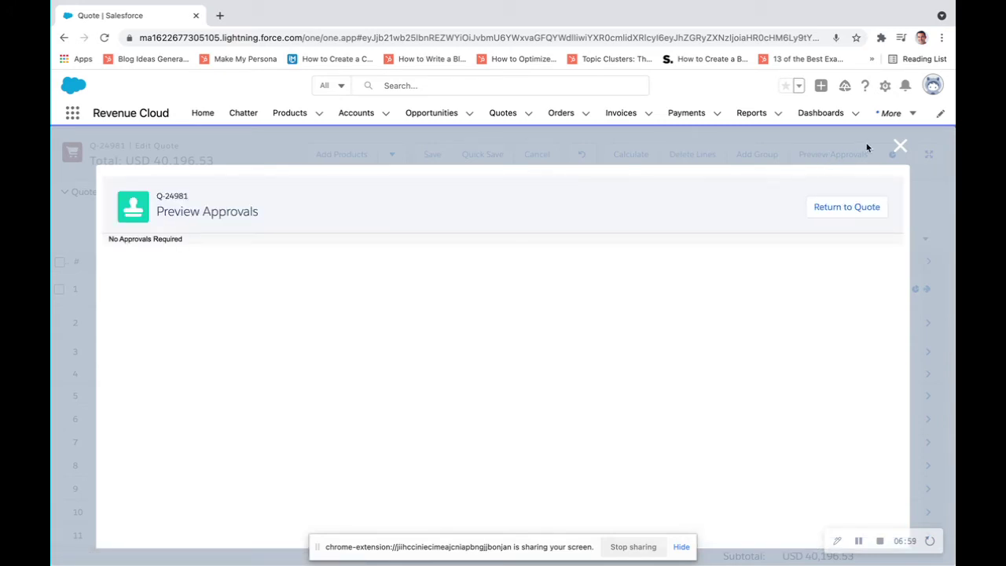
pyautogui.click(901, 149)
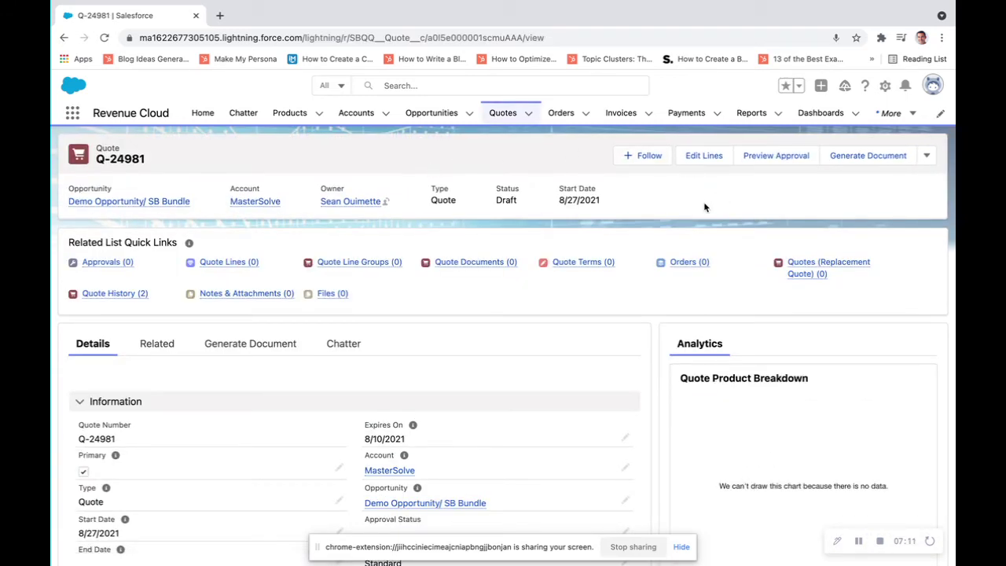
# Edit the quote record to set its payment terms to Net 90 and save it.
pyautogui.click(927, 155)
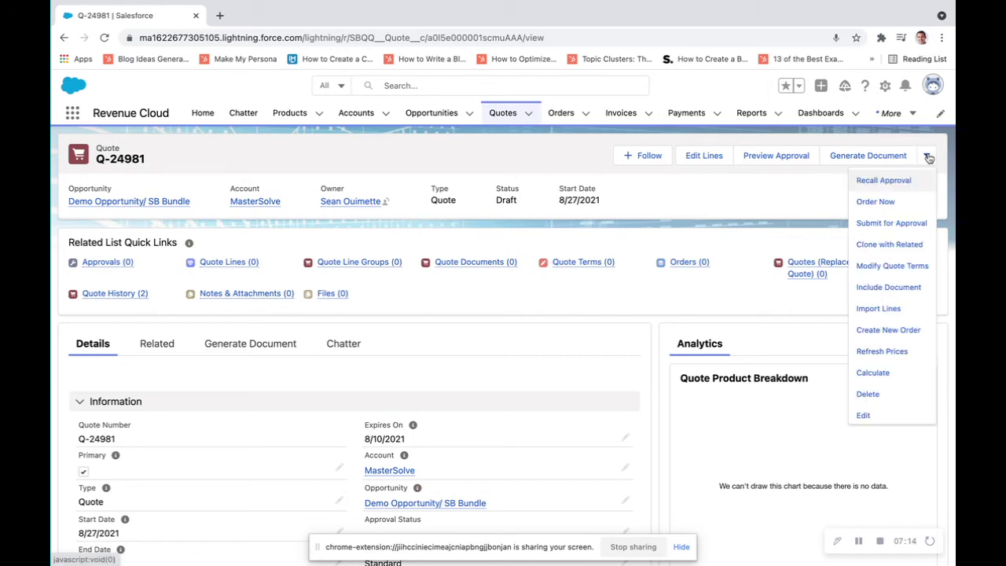
pyautogui.click(865, 415)
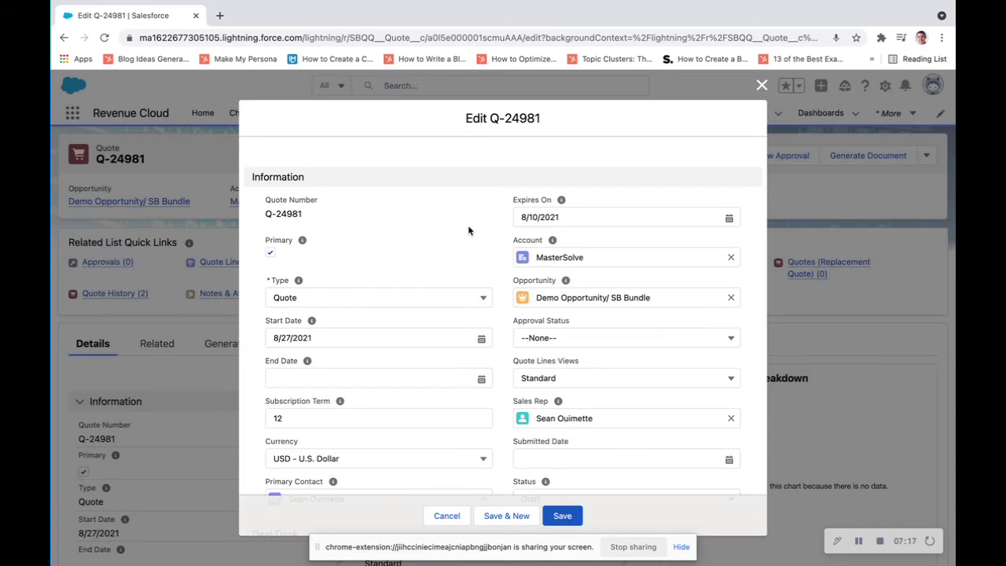
pyautogui.scroll(-10, 469, 231)
pyautogui.scroll(-9, 468, 230)
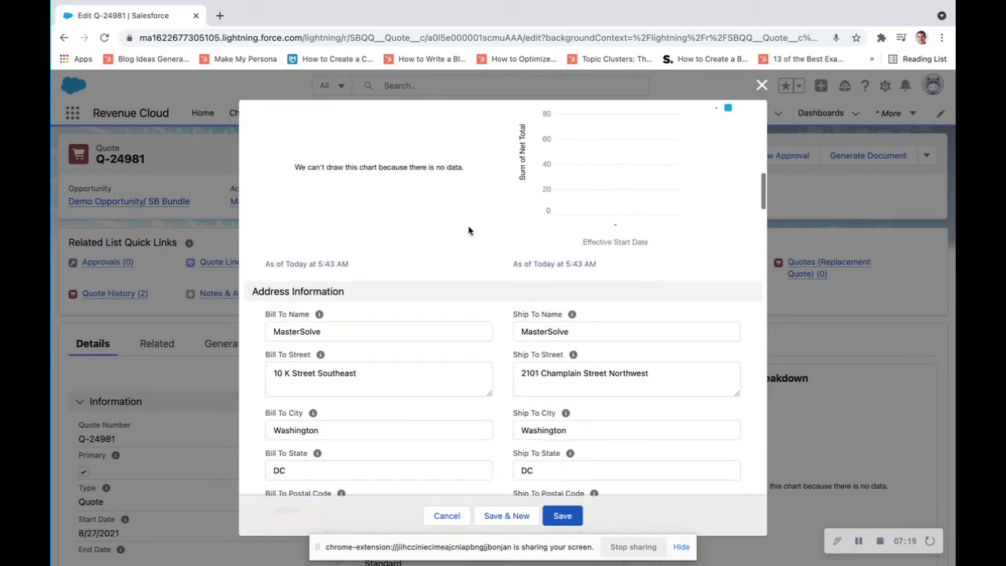
pyautogui.scroll(-4, 468, 230)
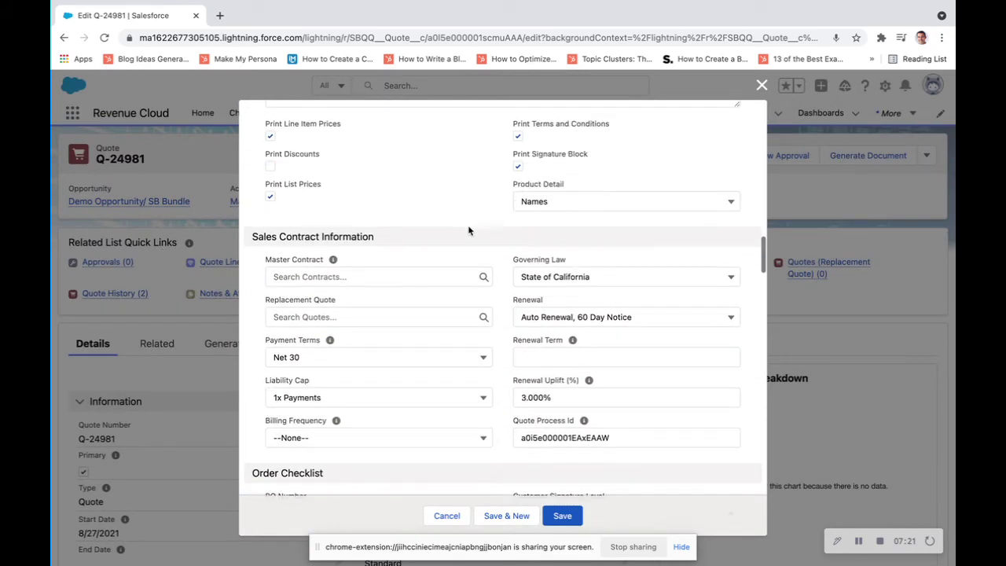
pyautogui.click(413, 266)
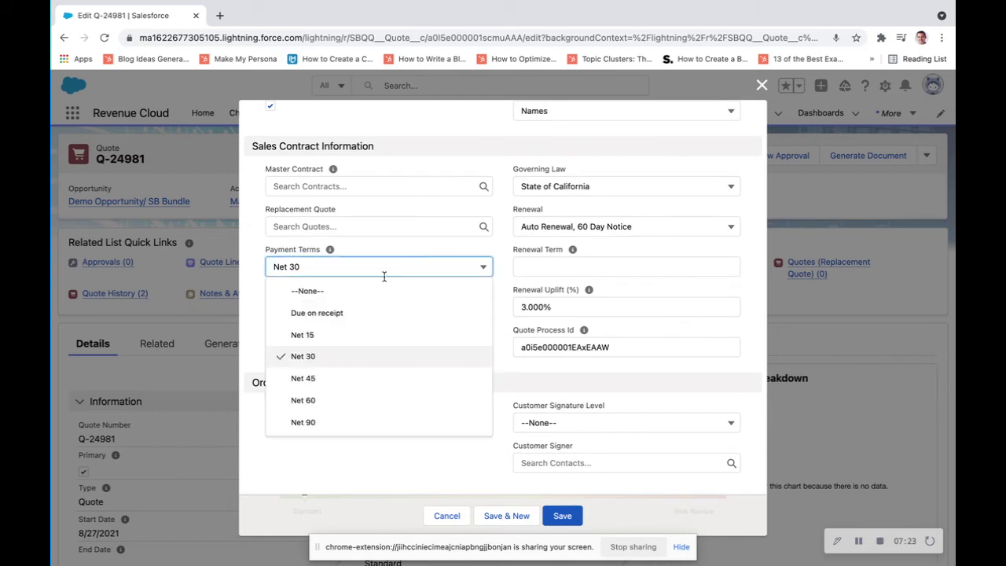
pyautogui.click(342, 422)
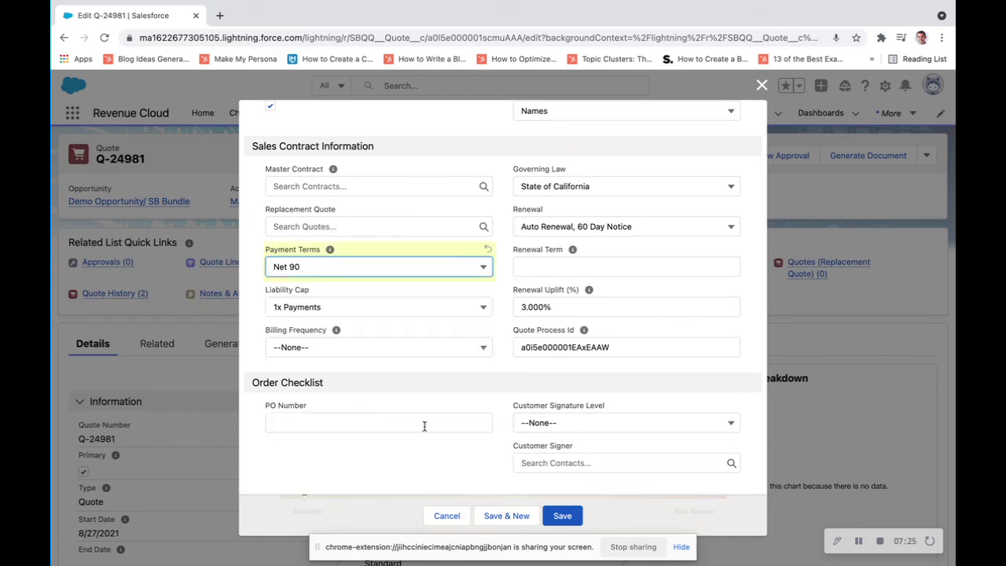
pyautogui.click(563, 517)
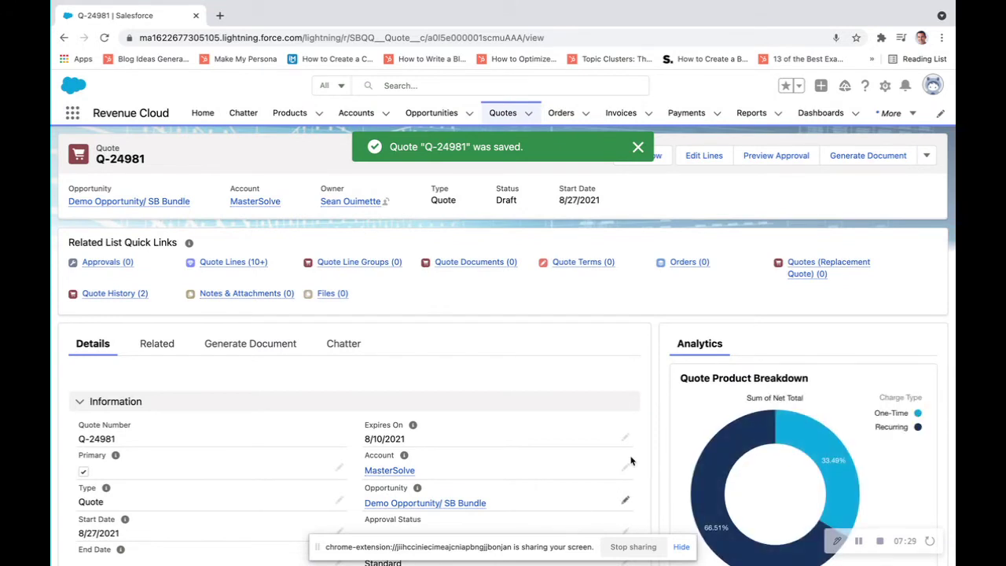
# Preview the quote's approvals, submit the quote for approval, and approve the Non Standard Payment Terms request without a comment.
pyautogui.click(764, 155)
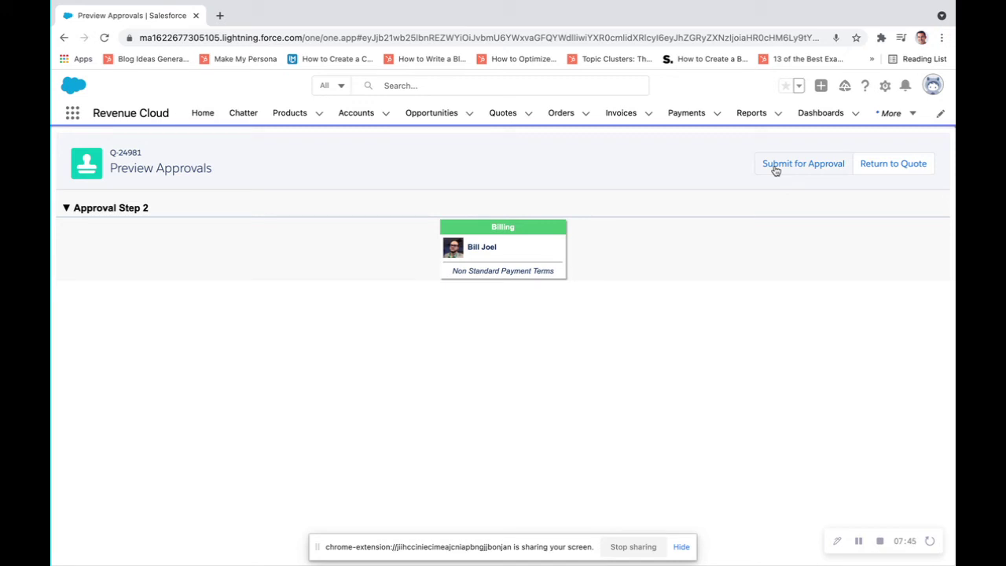
pyautogui.click(775, 166)
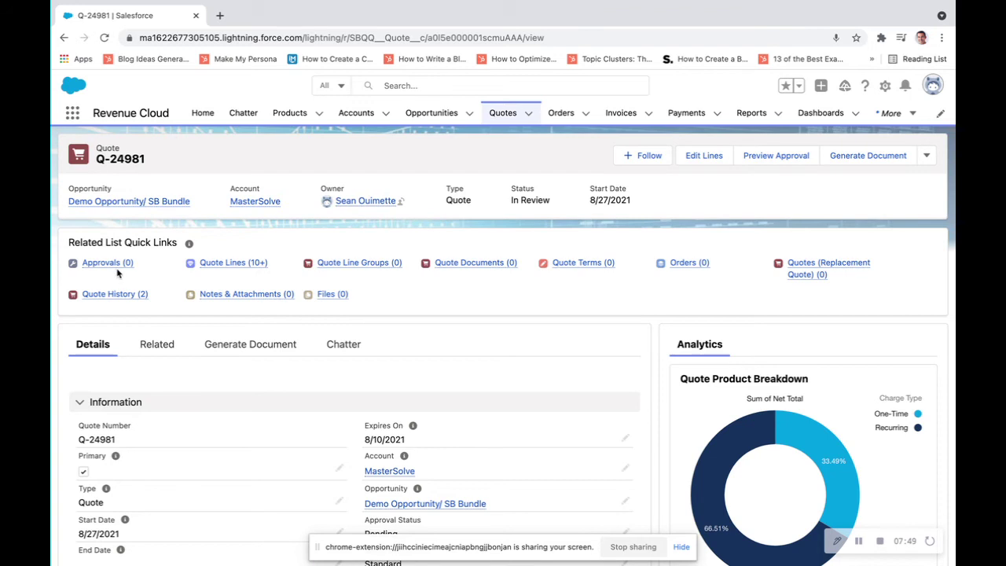
pyautogui.click(116, 265)
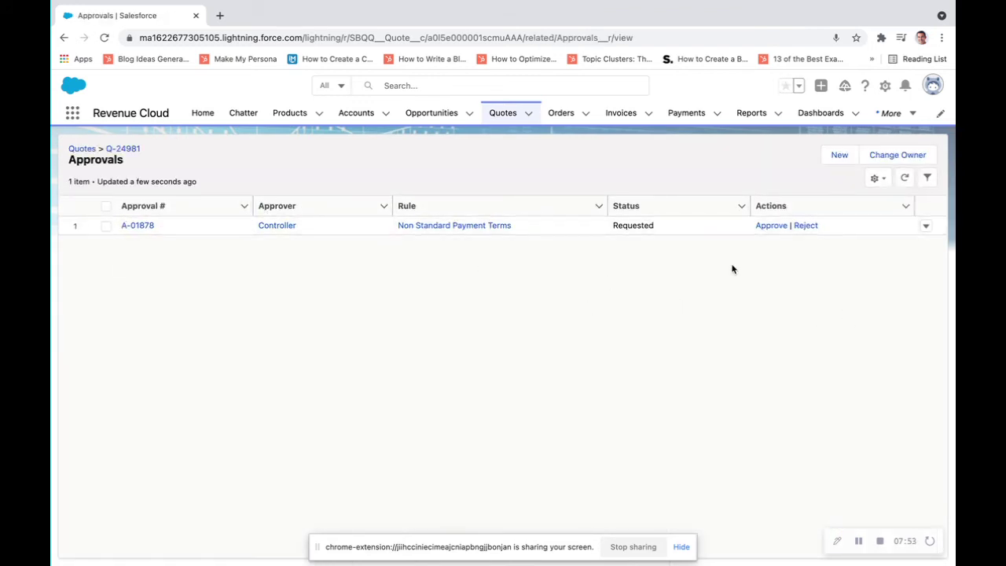
pyautogui.click(765, 227)
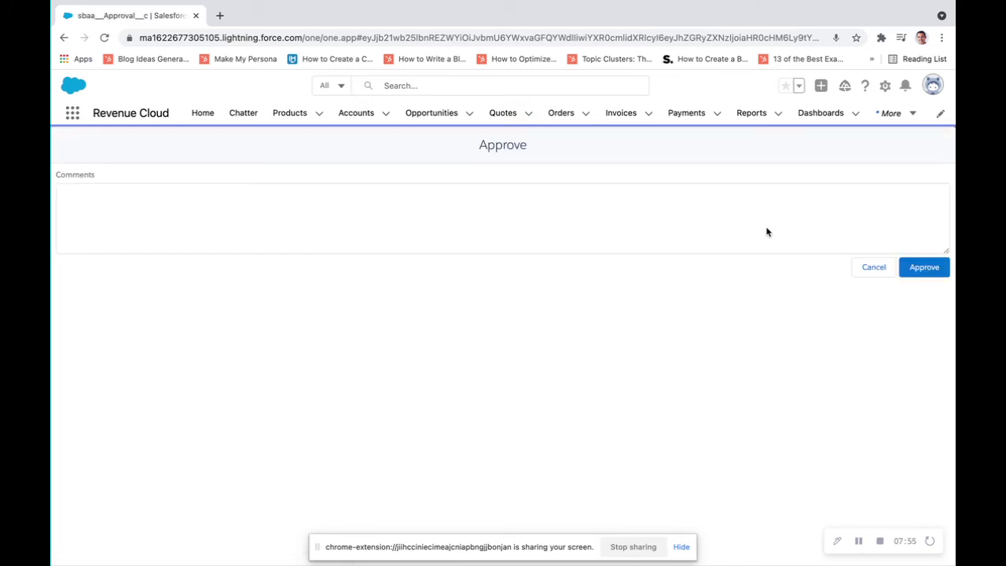
pyautogui.click(935, 274)
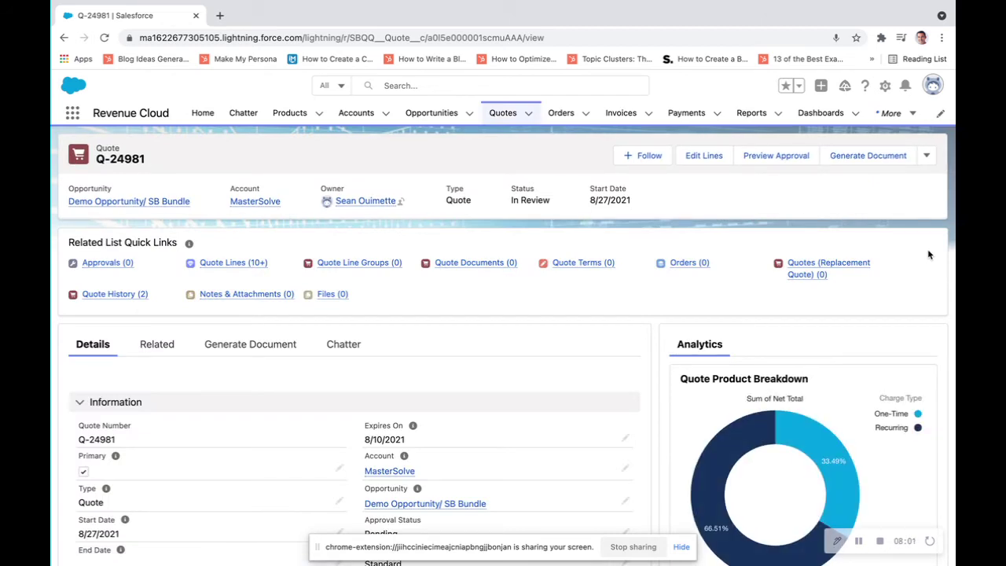
# Start generating the quote document and examine the PDF proposal preview through its line-item table and total.
pyautogui.click(865, 156)
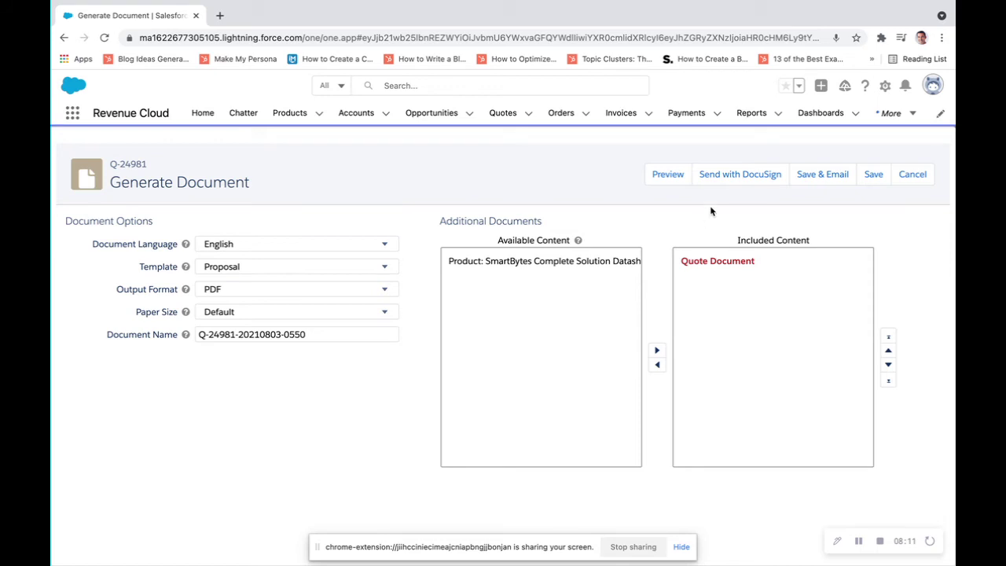
pyautogui.click(661, 175)
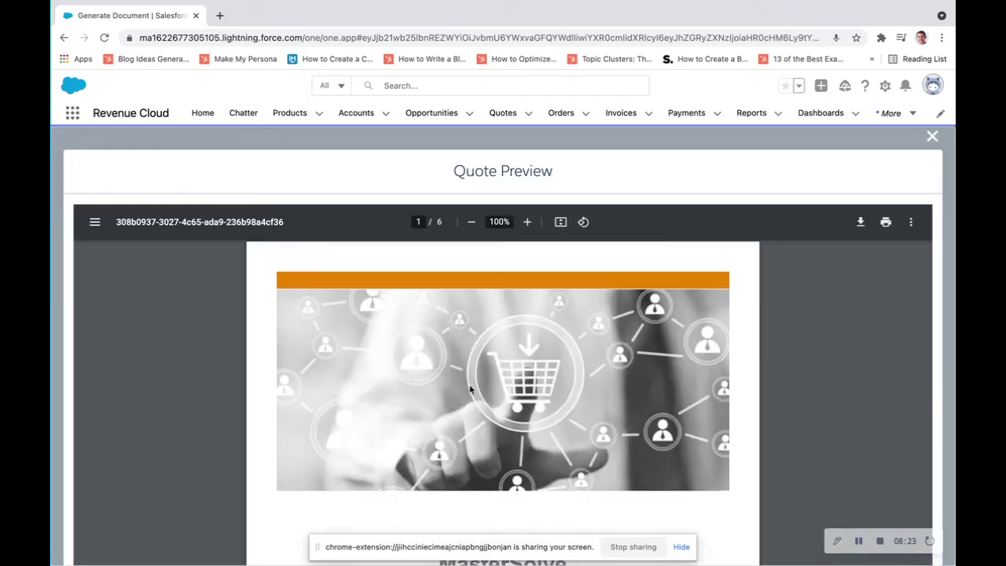
pyautogui.scroll(-5, 470, 390)
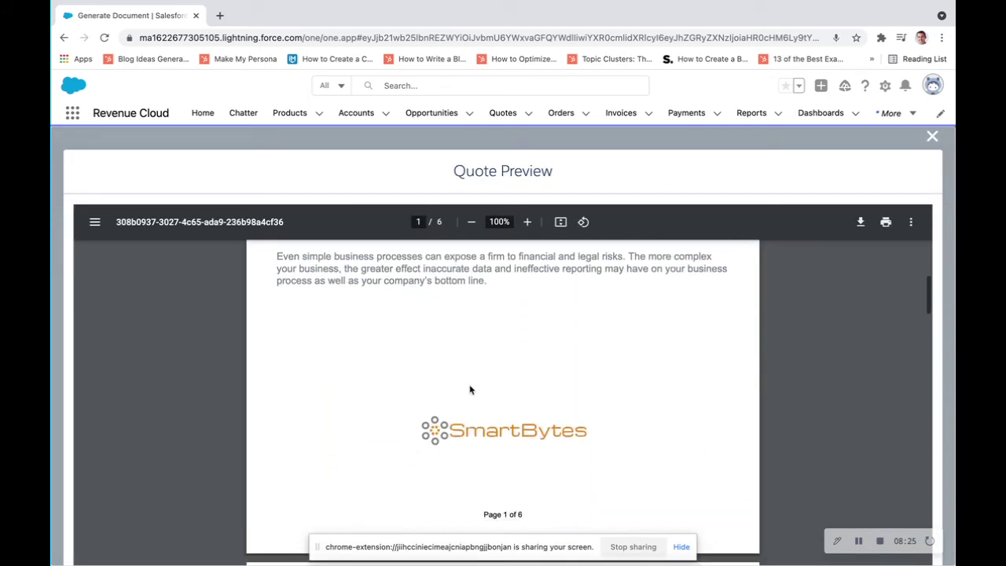
pyautogui.scroll(-6, 470, 390)
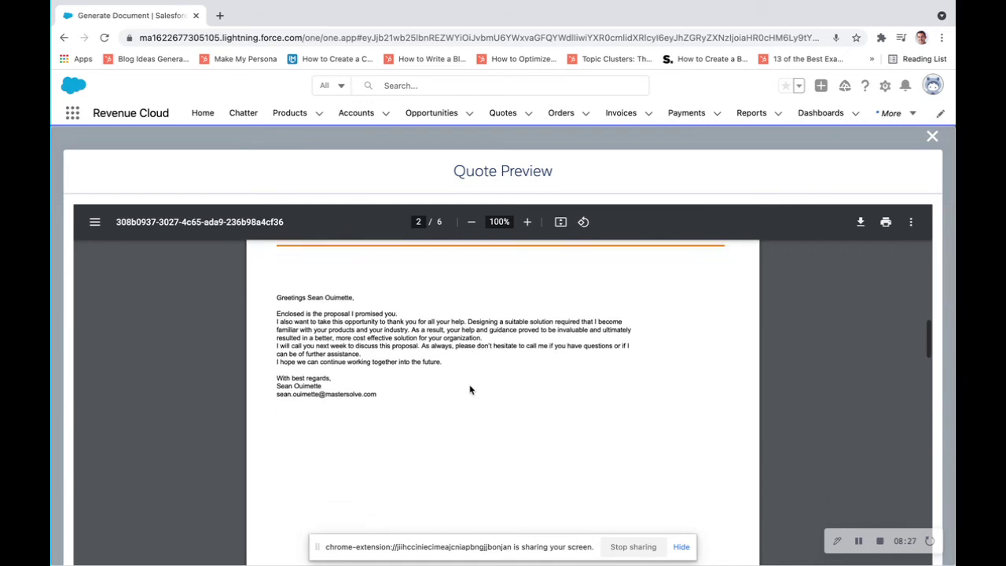
pyautogui.scroll(-6, 470, 390)
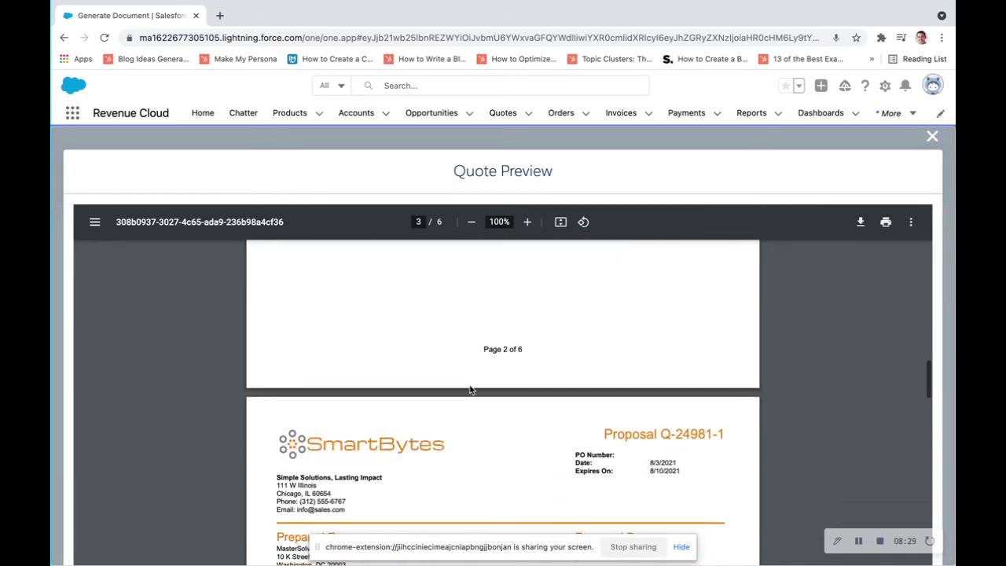
pyautogui.scroll(-6, 470, 390)
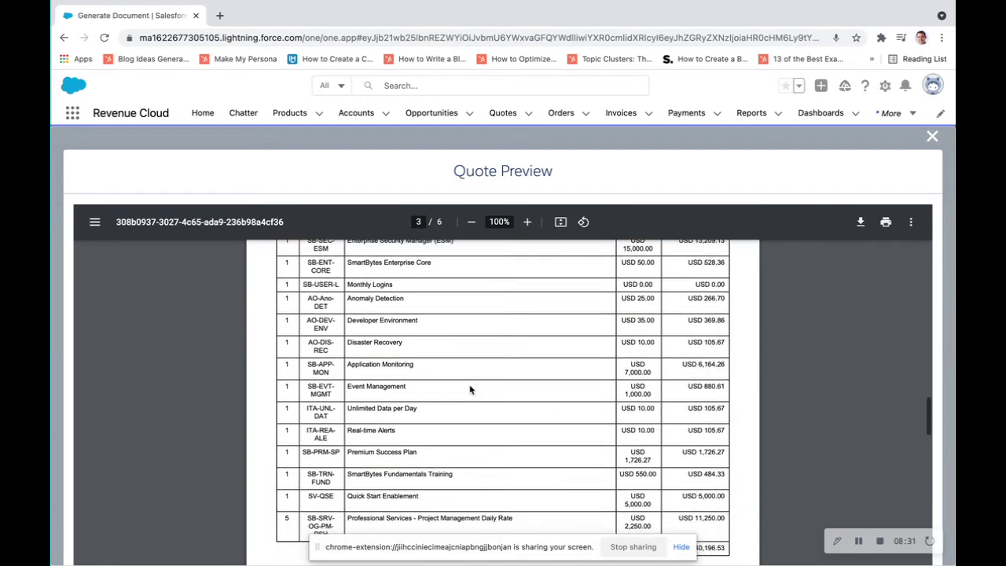
pyautogui.scroll(3, 470, 390)
pyautogui.scroll(-3, 471, 390)
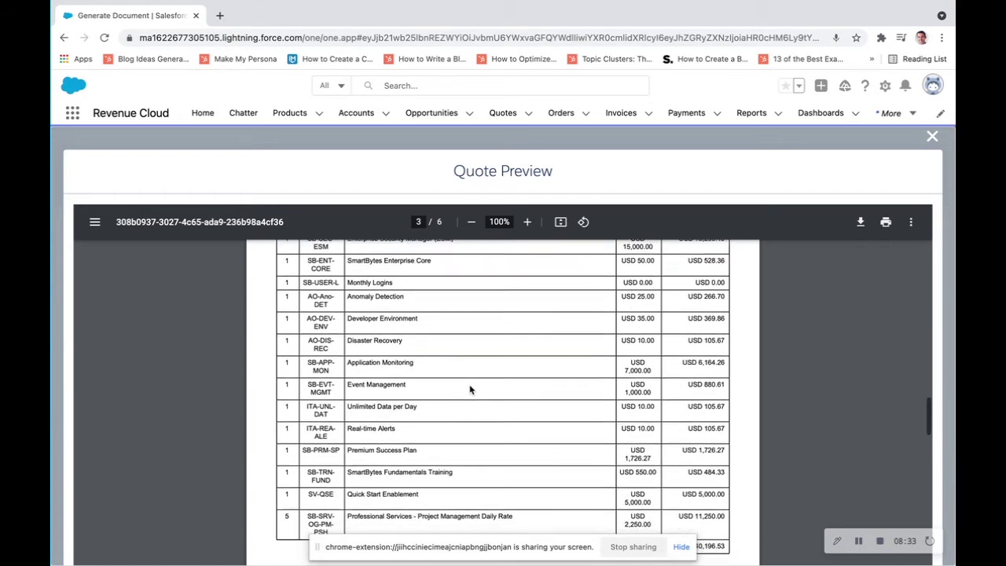
pyautogui.scroll(-2, 471, 390)
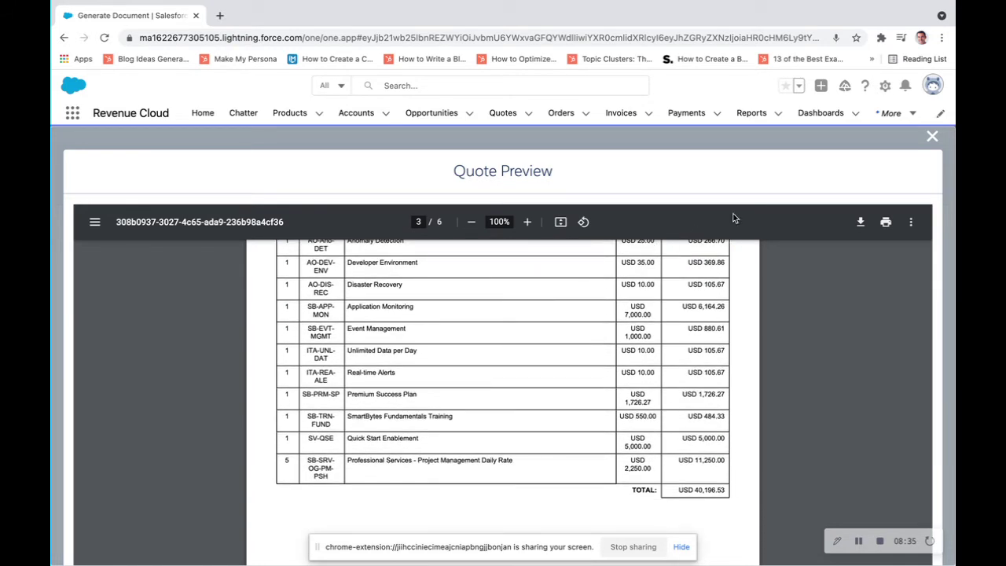
pyautogui.click(932, 136)
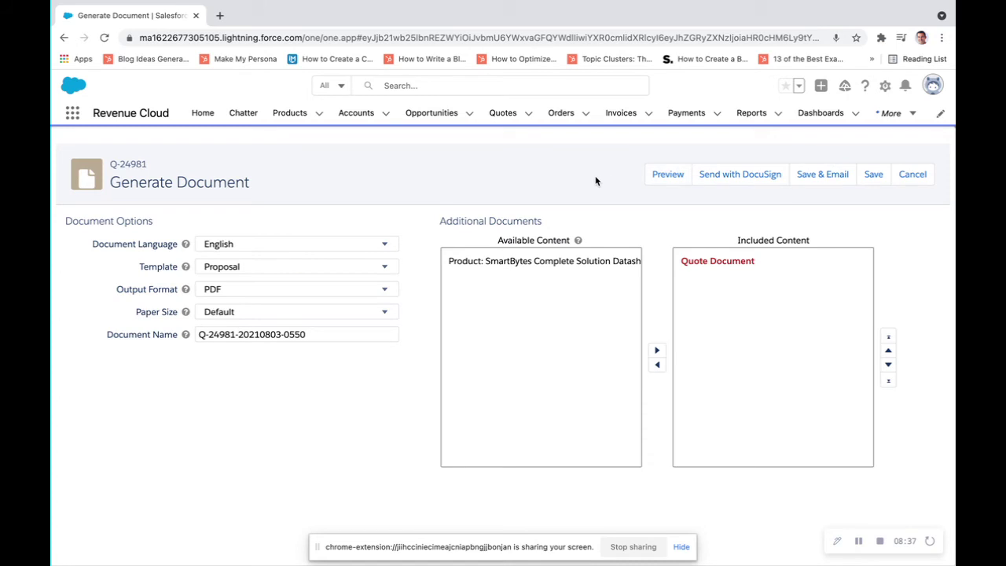
# Send the quote document with DocuSign, and switch to Gmail to view the signature request email.
pyautogui.click(726, 174)
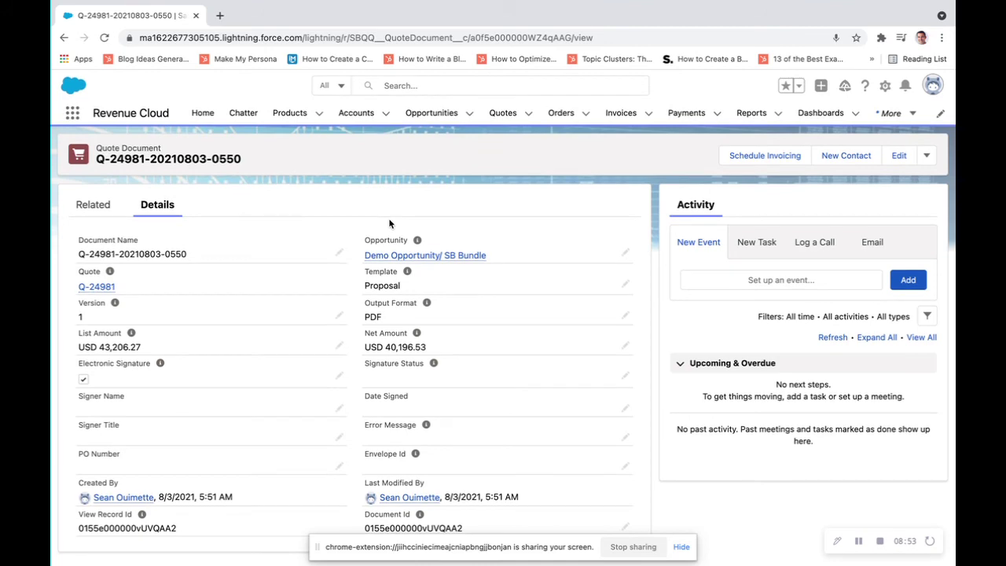
pyautogui.click(220, 15)
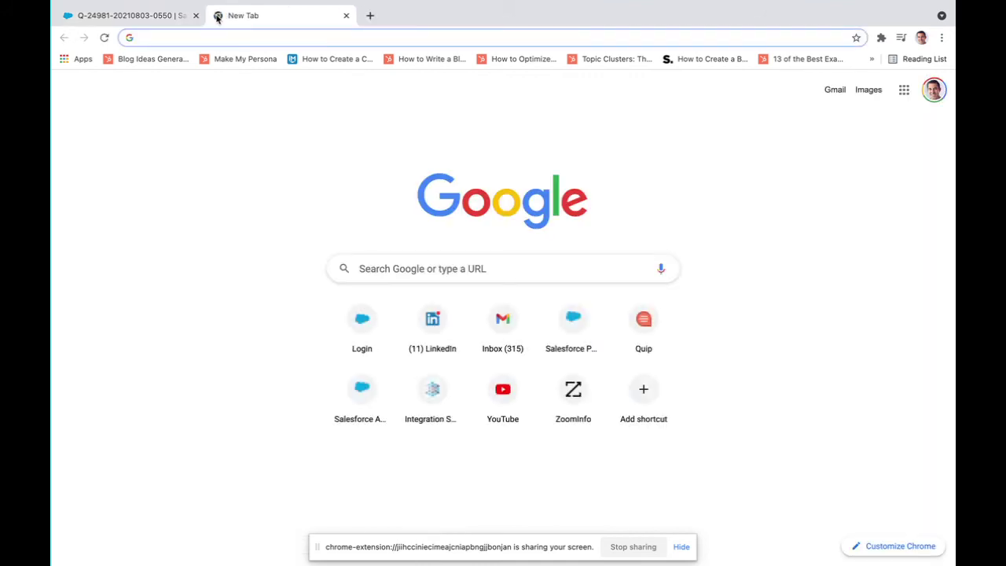
pyautogui.write('gma')
pyautogui.press('Return')
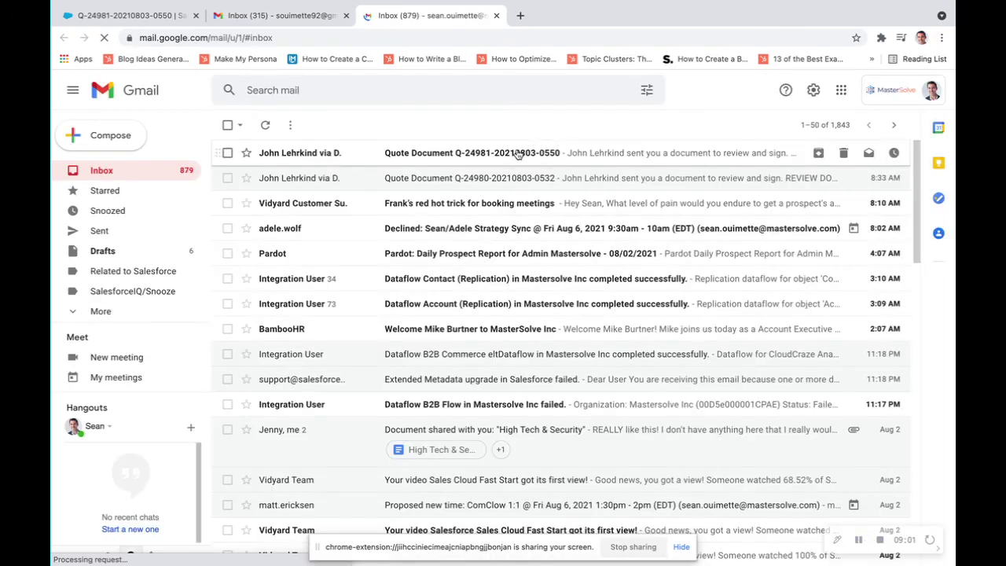
pyautogui.click(516, 154)
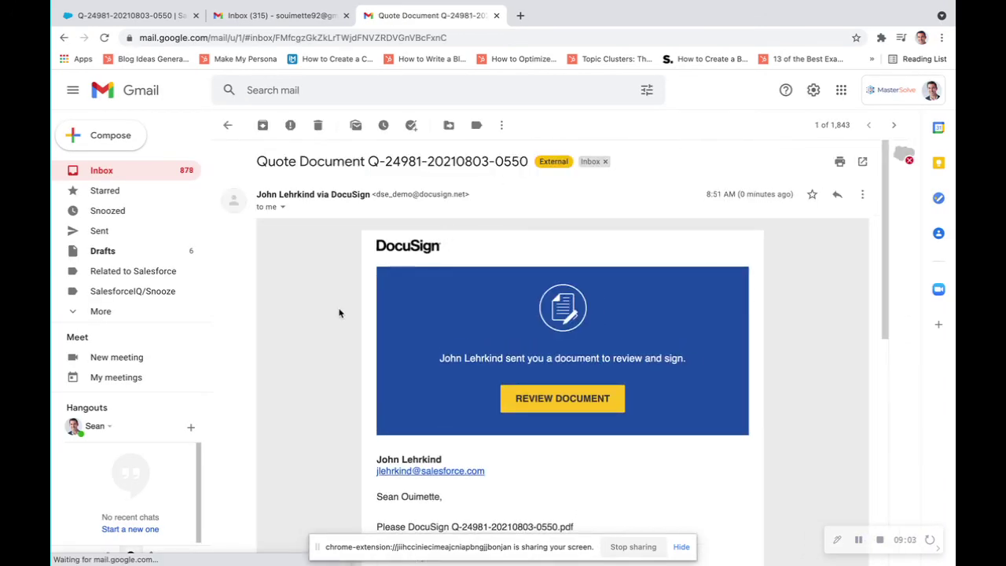
pyautogui.scroll(-3, 340, 313)
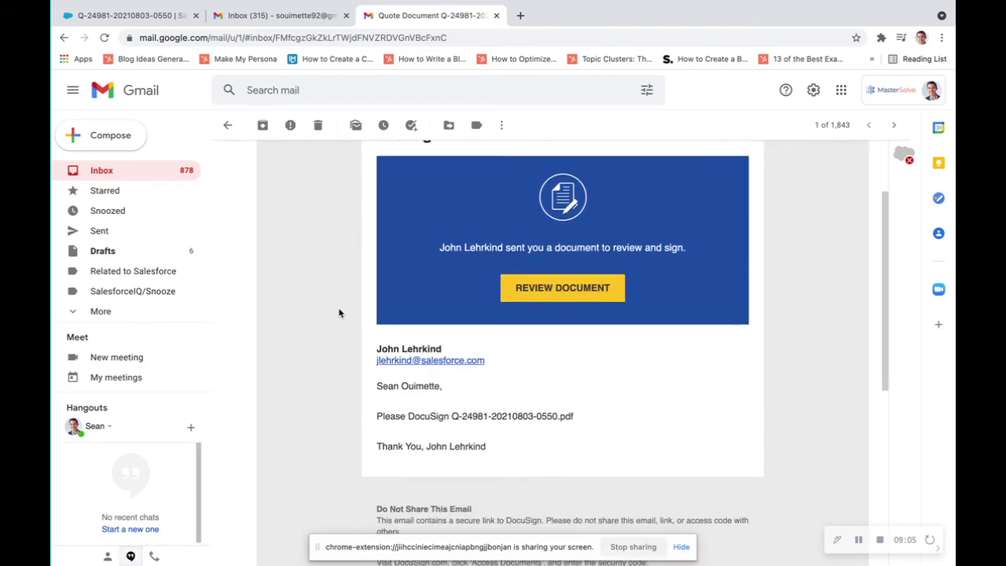
pyautogui.scroll(2, 340, 313)
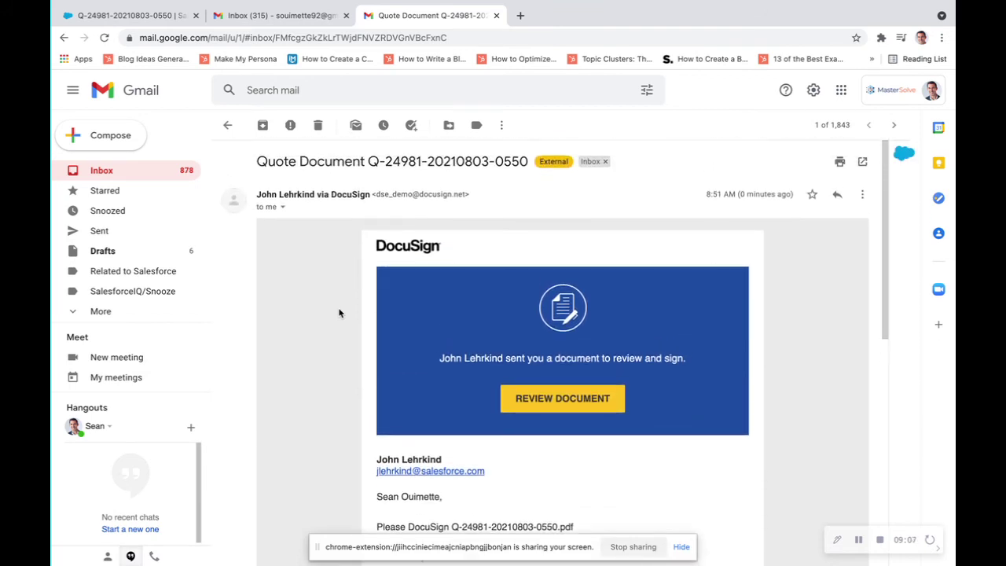
# Return to Salesforce and close the Demo Opportunity/ SB Bundle opportunity with the stage Closed Won.
pyautogui.click(154, 16)
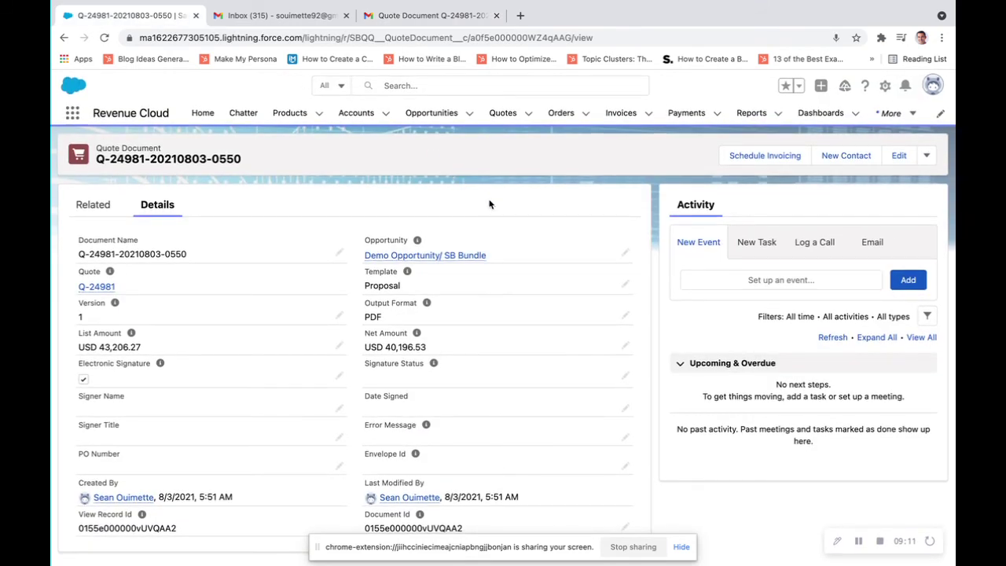
pyautogui.click(470, 114)
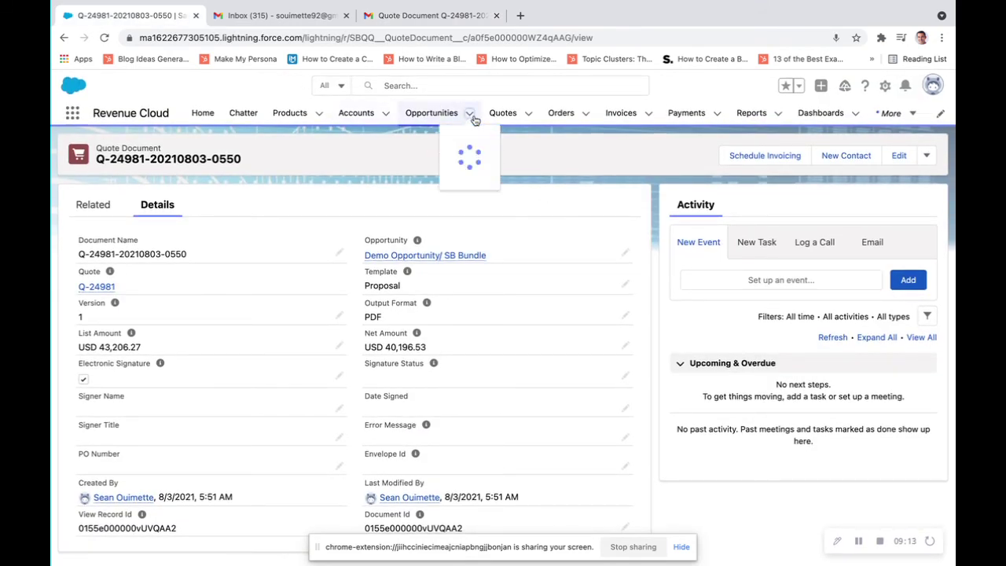
pyautogui.click(469, 189)
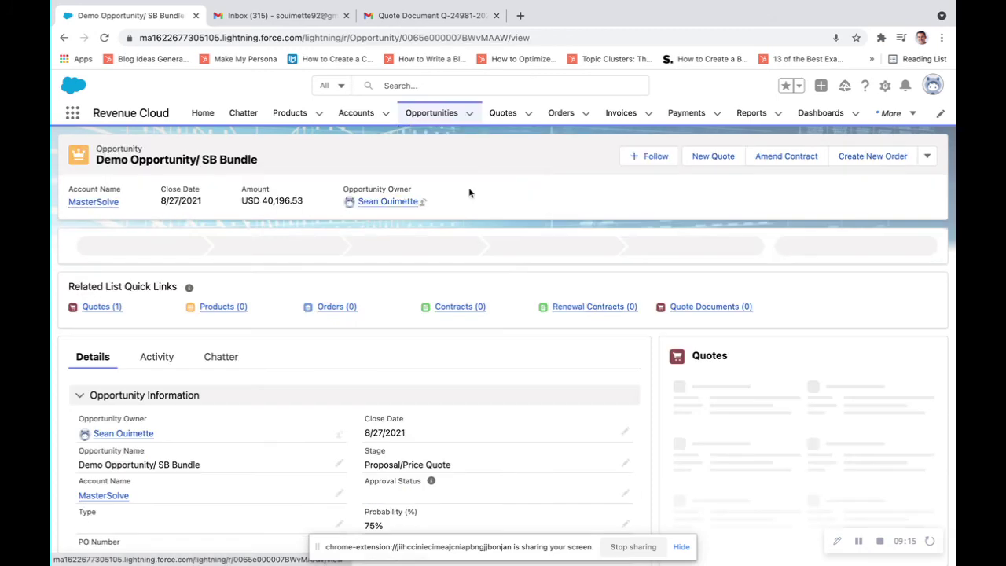
pyautogui.click(734, 249)
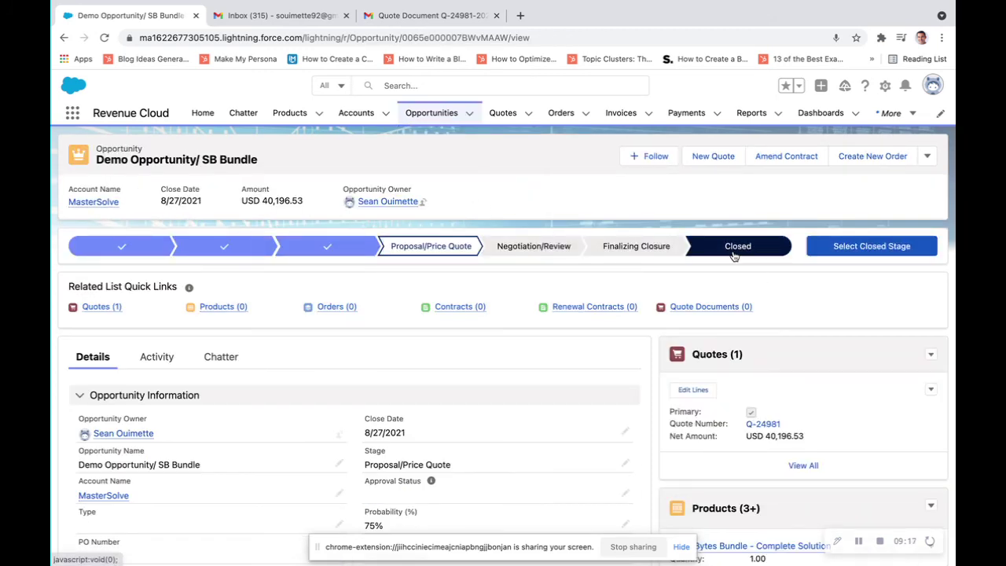
pyautogui.click(847, 245)
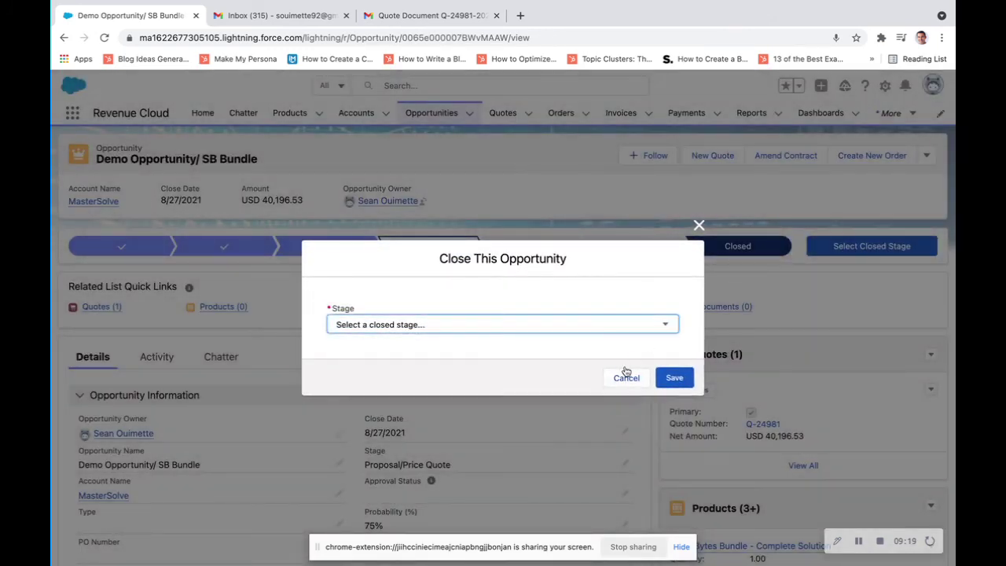
pyautogui.click(600, 327)
pyautogui.click(584, 339)
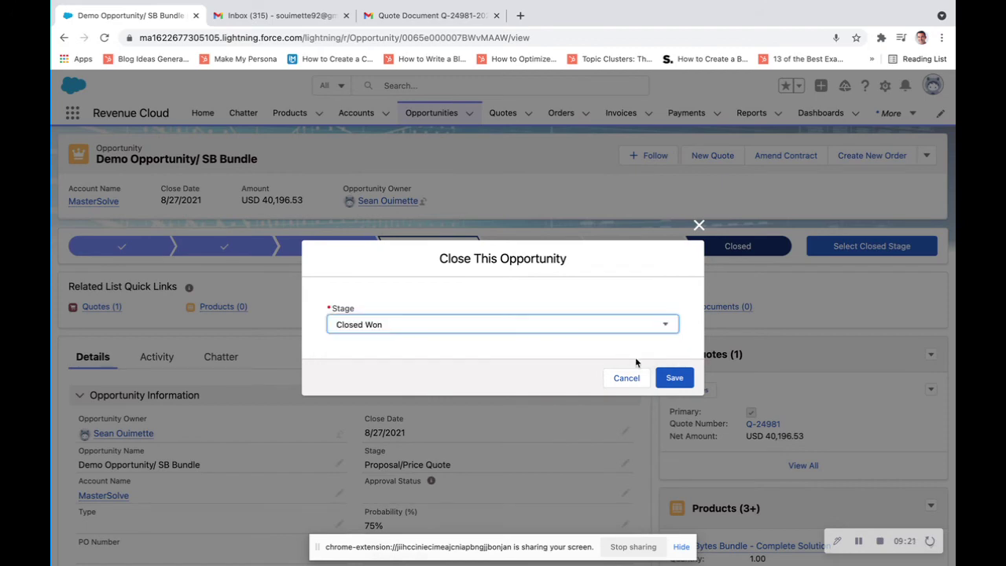
pyautogui.click(673, 377)
pyautogui.scroll(-1, 463, 375)
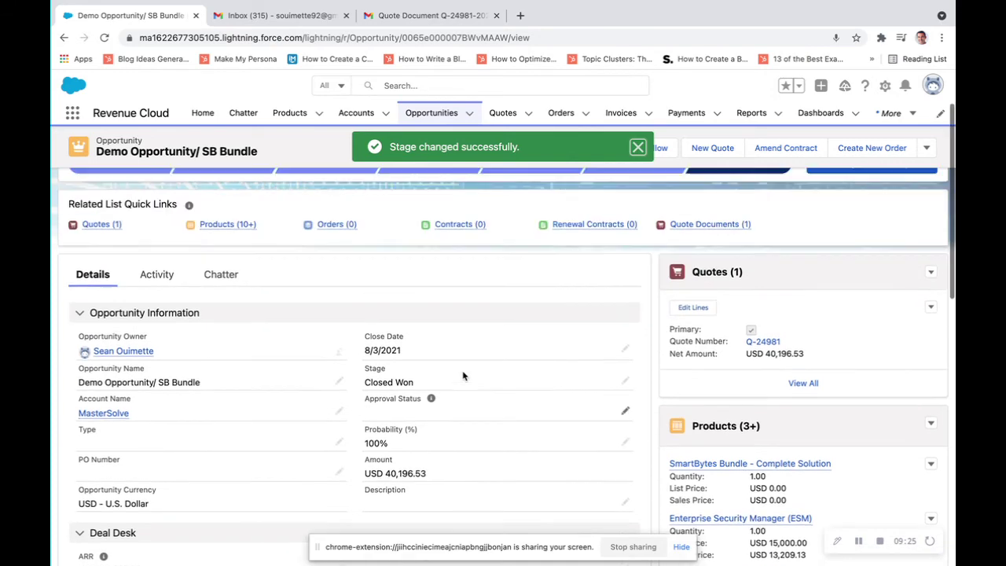
pyautogui.scroll(1, 463, 376)
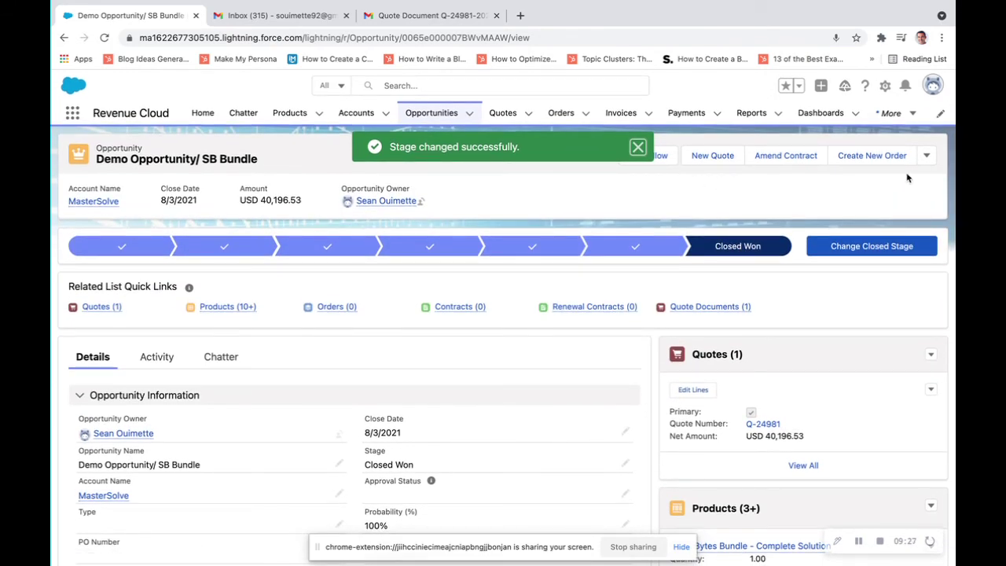
# Edit the Demo Opportunity/ SB Bundle opportunity to mark it as Ordered, and save it.
pyautogui.click(927, 156)
pyautogui.click(865, 287)
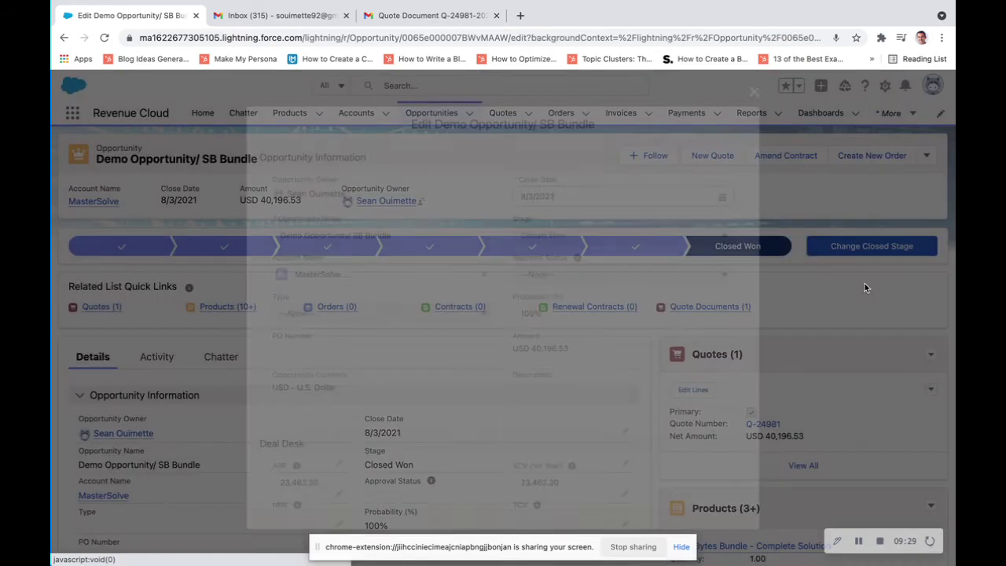
pyautogui.scroll(-5, 492, 342)
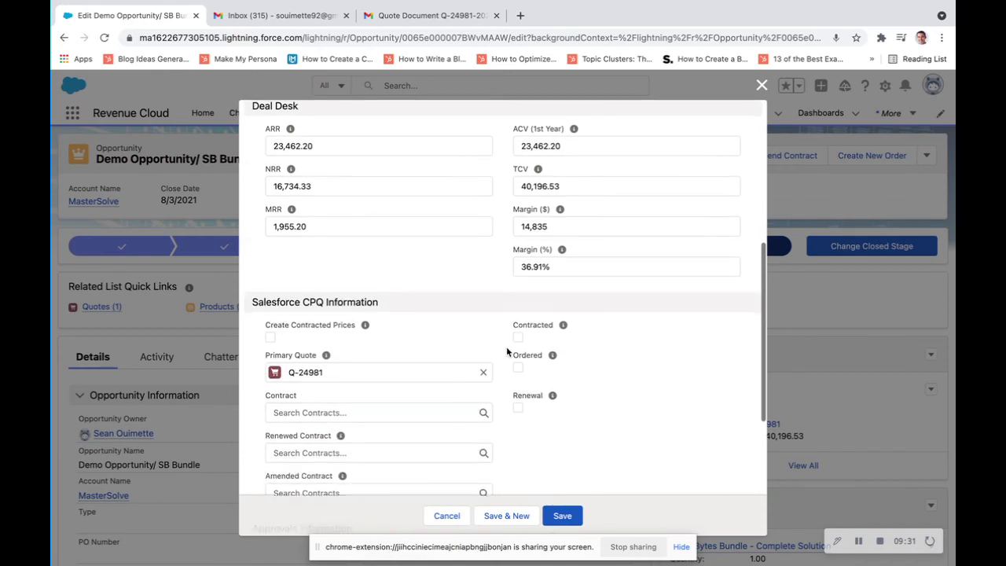
pyautogui.click(518, 368)
pyautogui.click(563, 516)
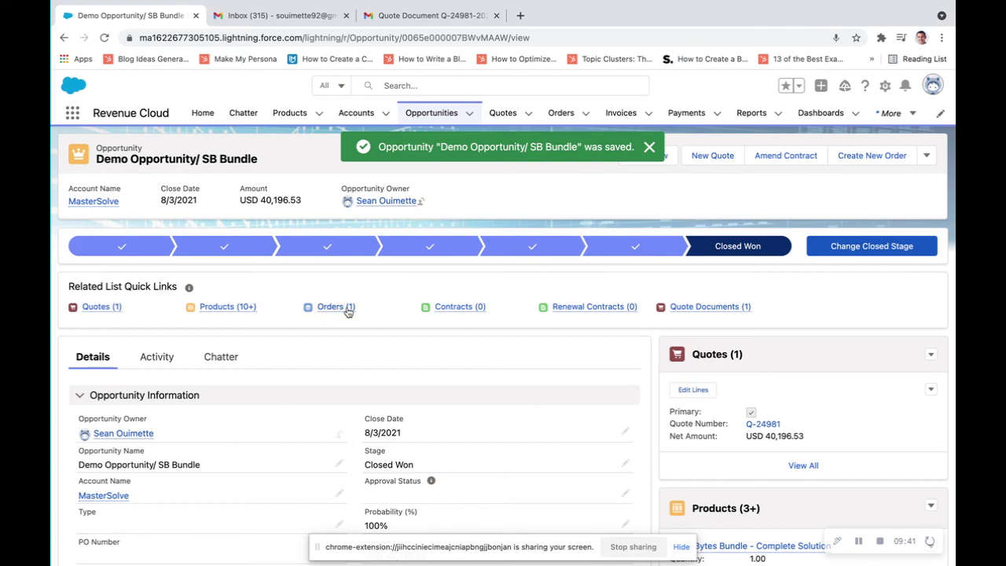
# Open the opportunity's draft order and choose Monthly Logins as the order product in its usage information.
pyautogui.moveTo(349, 311)
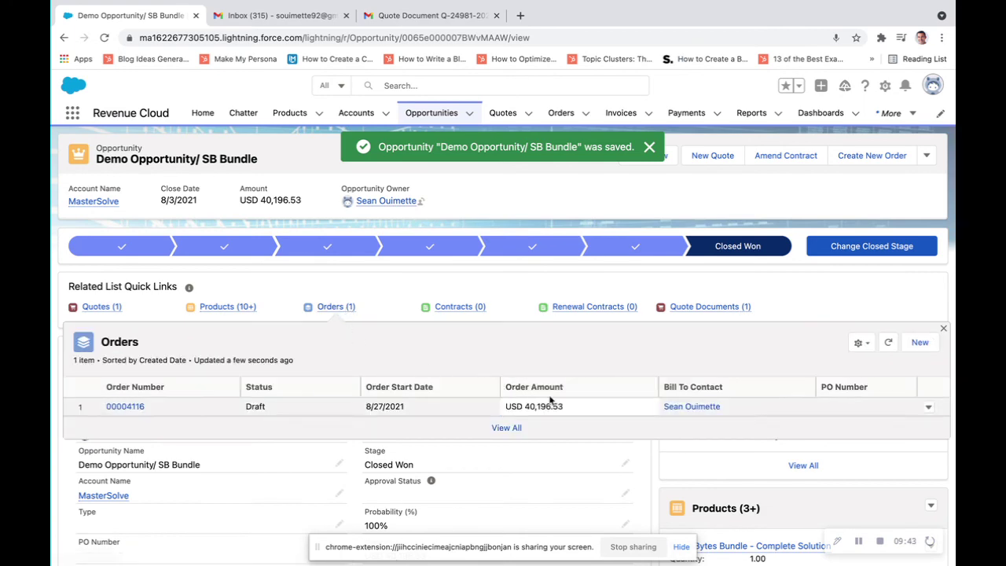
pyautogui.click(119, 409)
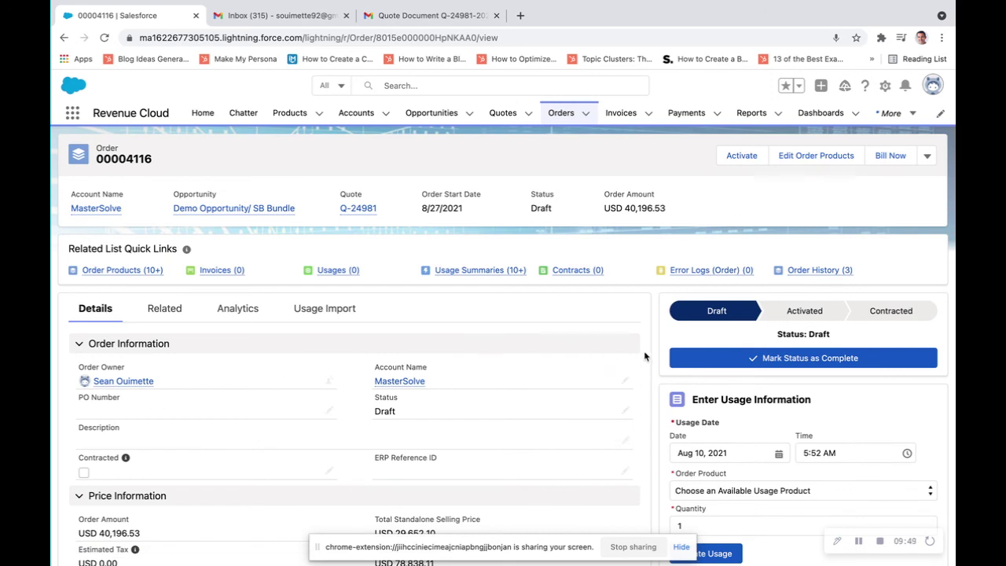
pyautogui.scroll(-2, 657, 414)
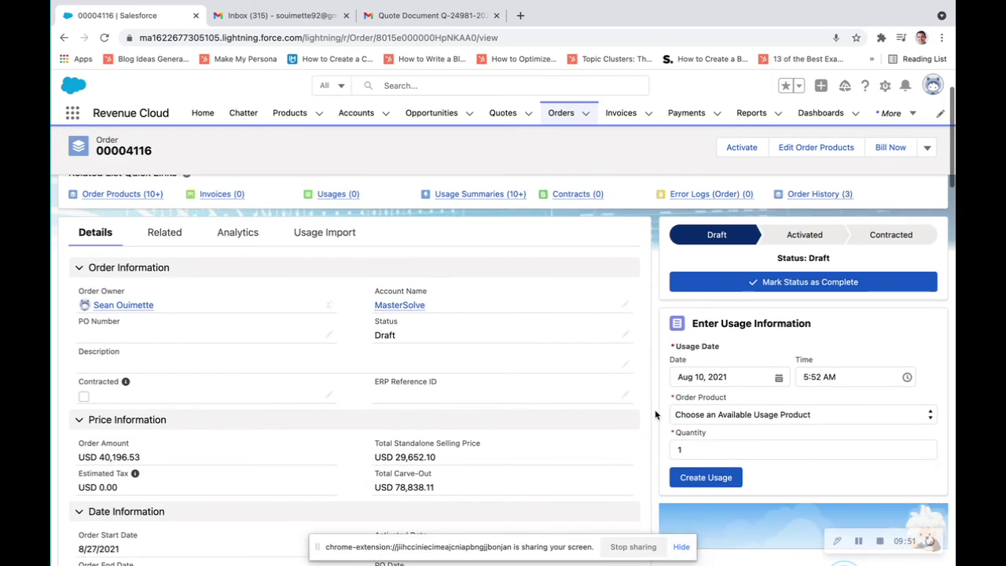
pyautogui.click(717, 415)
pyautogui.click(720, 433)
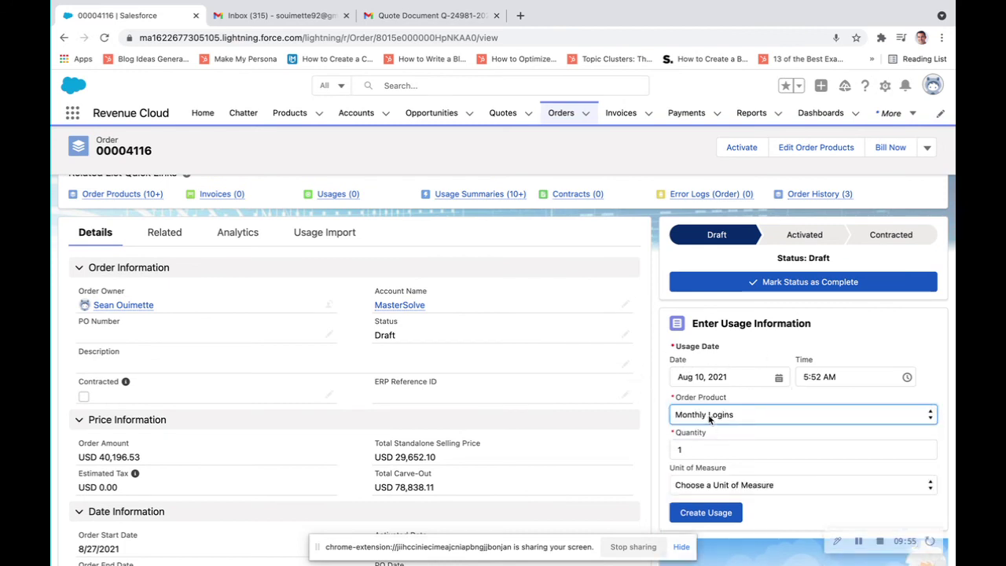
pyautogui.click(656, 335)
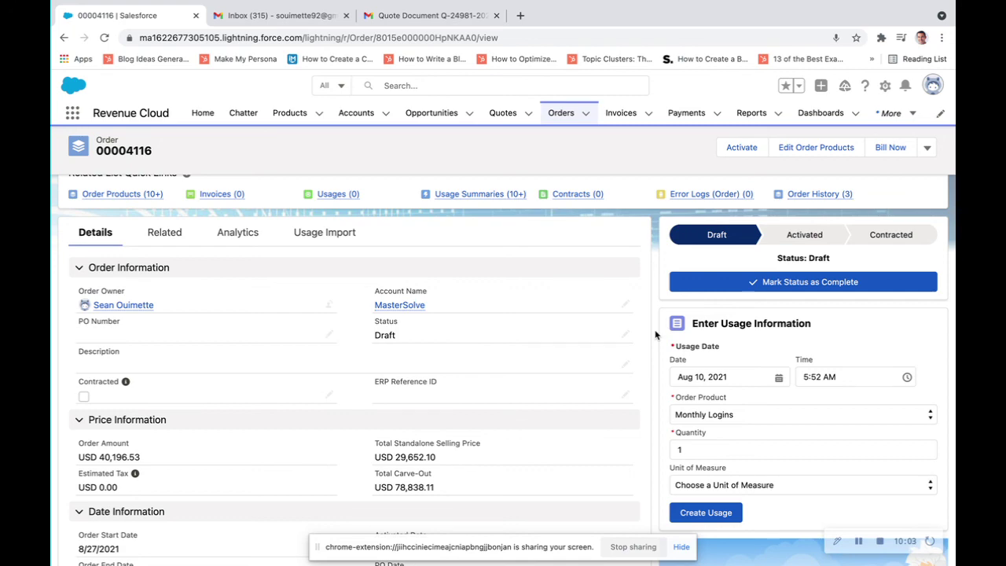
# Change the order's status to Contracted.
pyautogui.scroll(2, 657, 335)
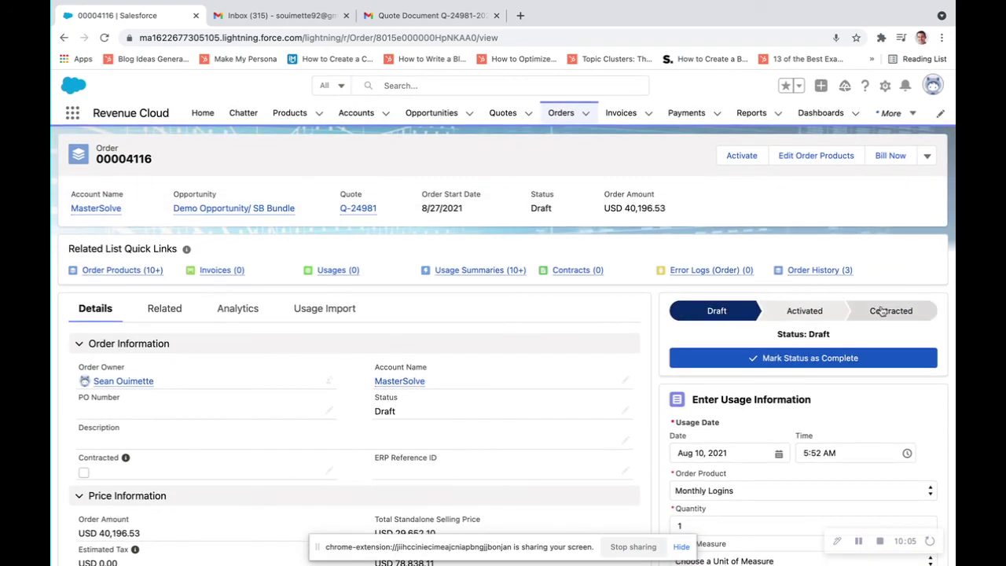
pyautogui.click(882, 312)
pyautogui.click(790, 362)
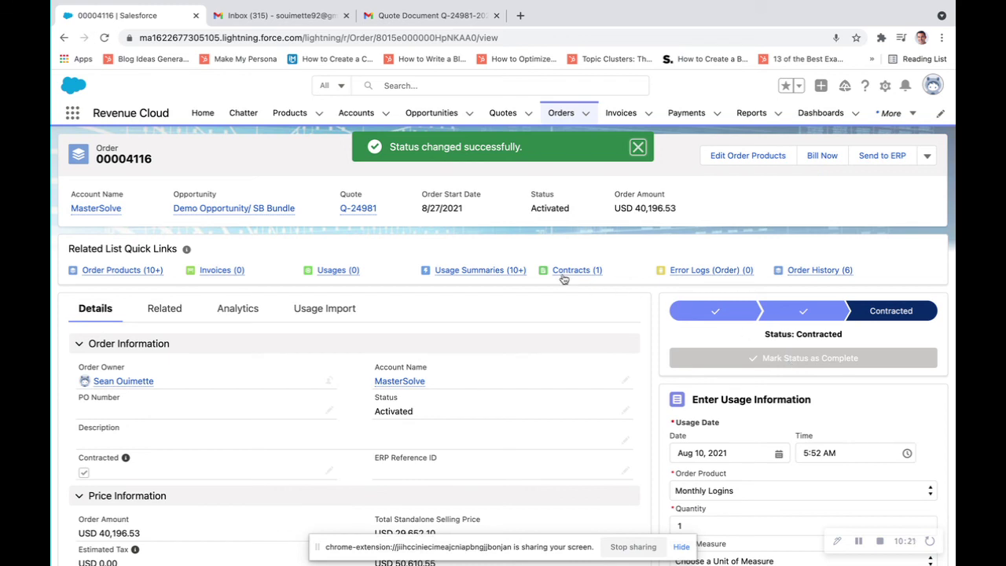
# Open the contract related to the order and set its contract status to Renewal Forecasted.
pyautogui.moveTo(568, 273)
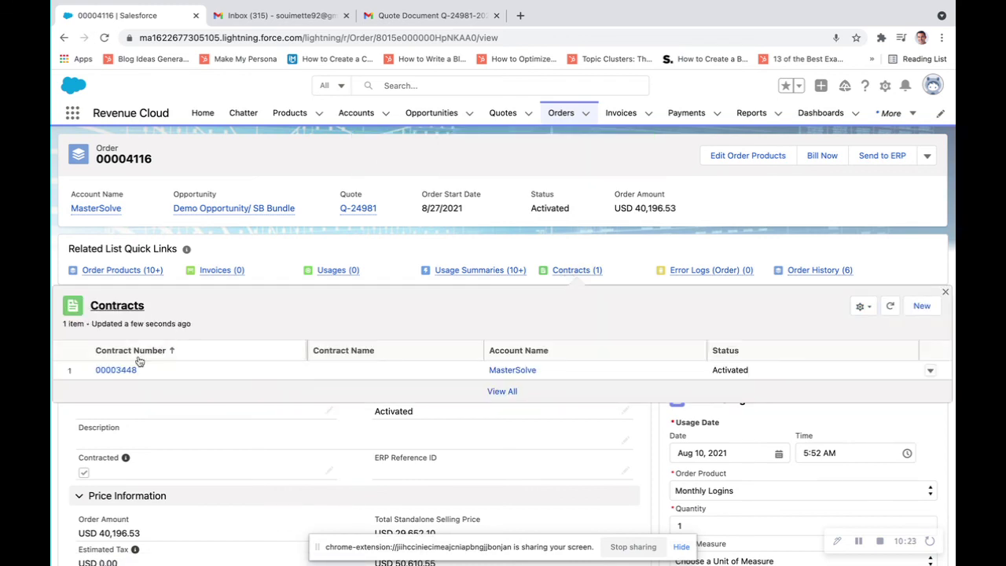
pyautogui.click(117, 370)
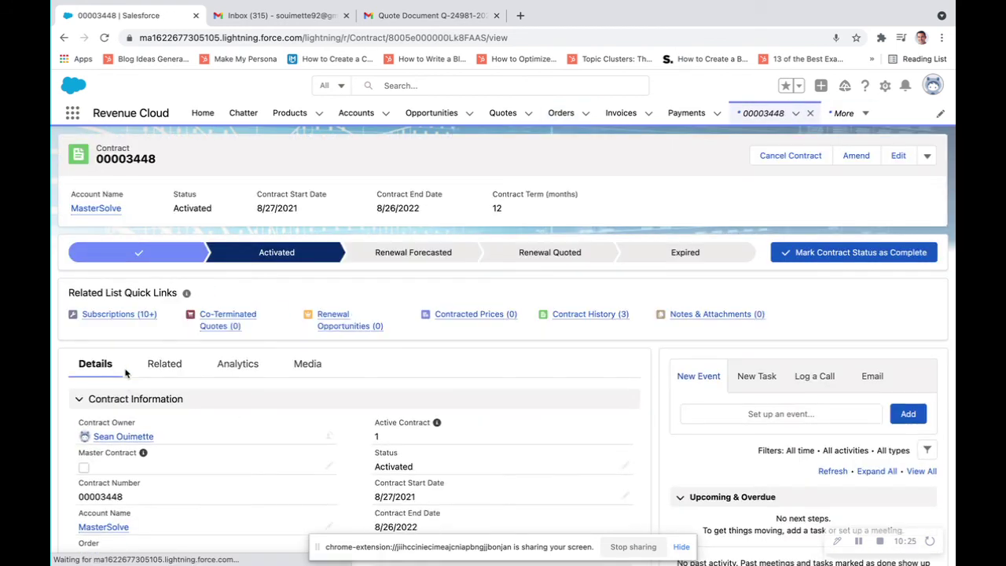
pyautogui.click(416, 253)
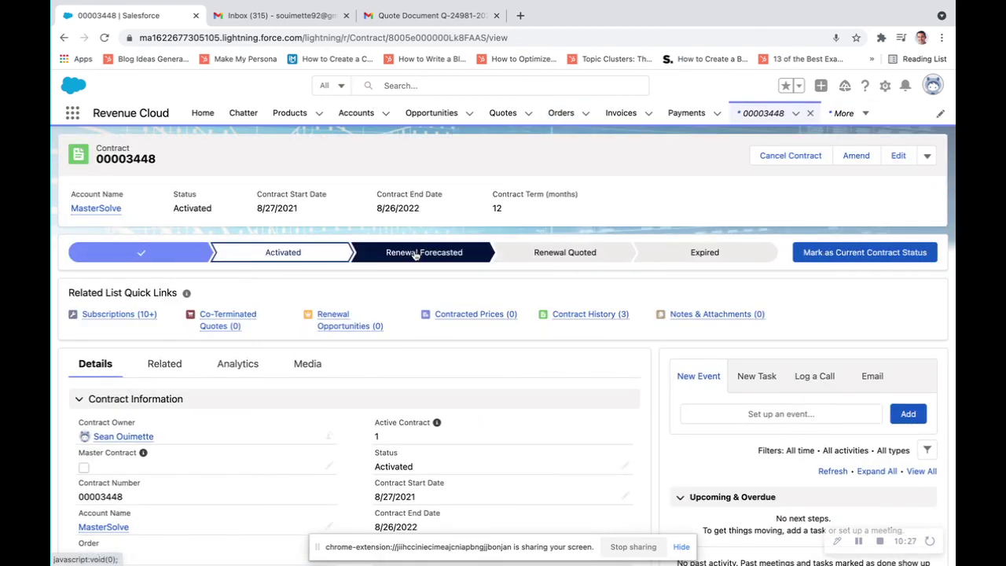
pyautogui.click(838, 254)
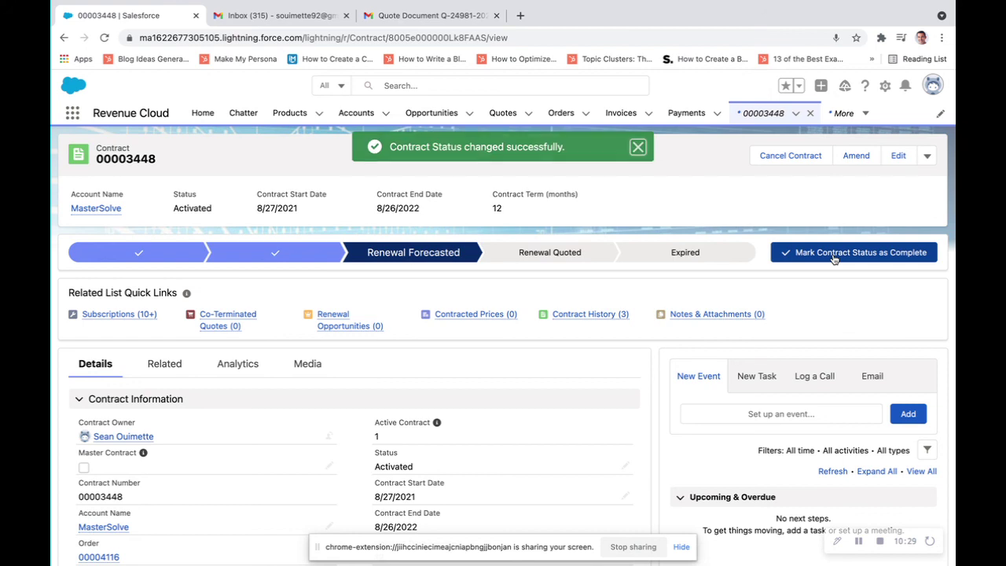